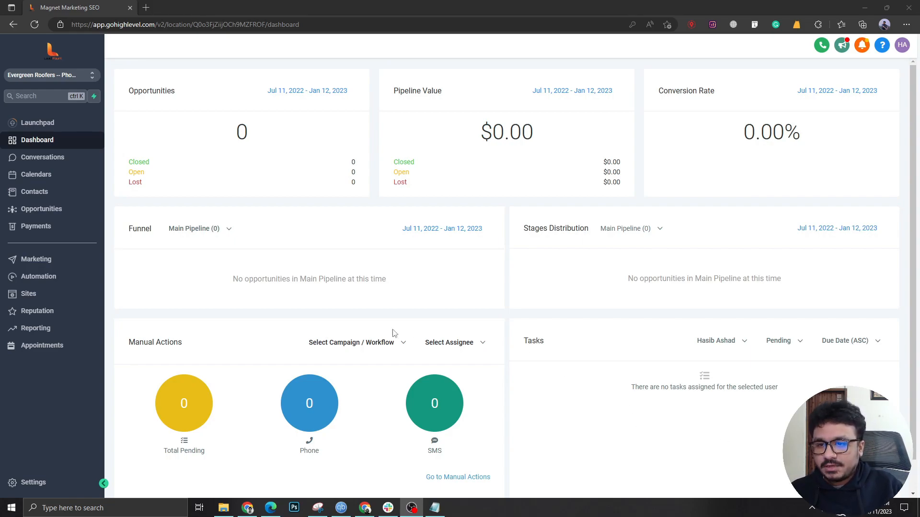
- Review the class names and times for the adult and kids gym classes in the Notepad notes
left_click(435, 508)
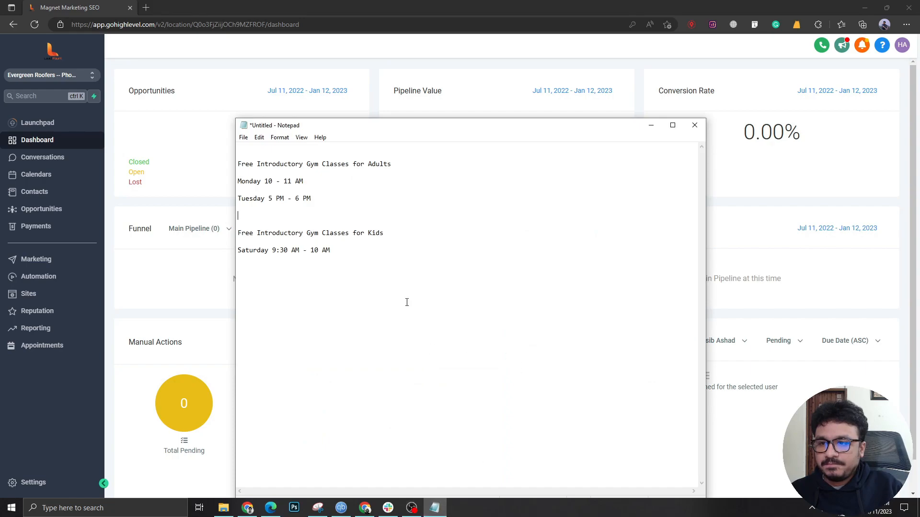
left_click_drag(239, 163, 390, 164)
left_click_drag(384, 234, 245, 235)
left_click_drag(332, 250, 237, 250)
left_click(650, 125)
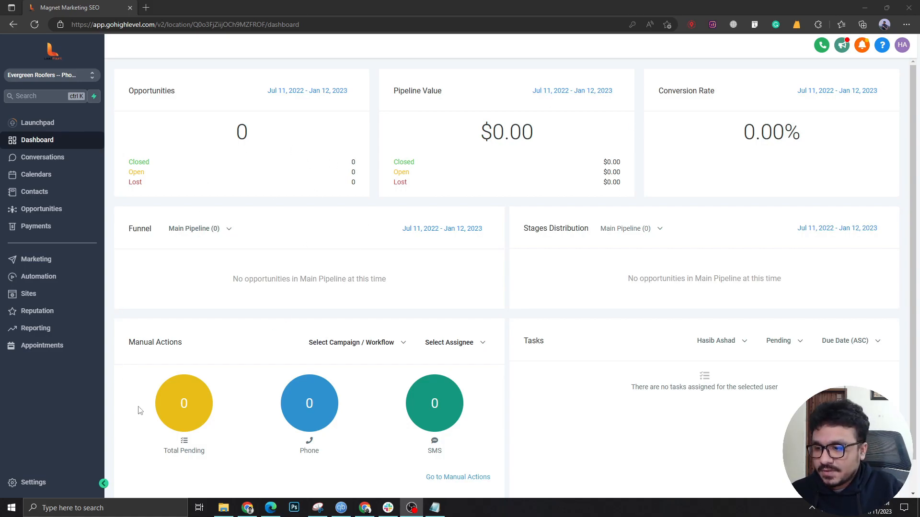
- Start a new calendar in the Appointment Calendar group of the calendar settings
left_click(13, 484)
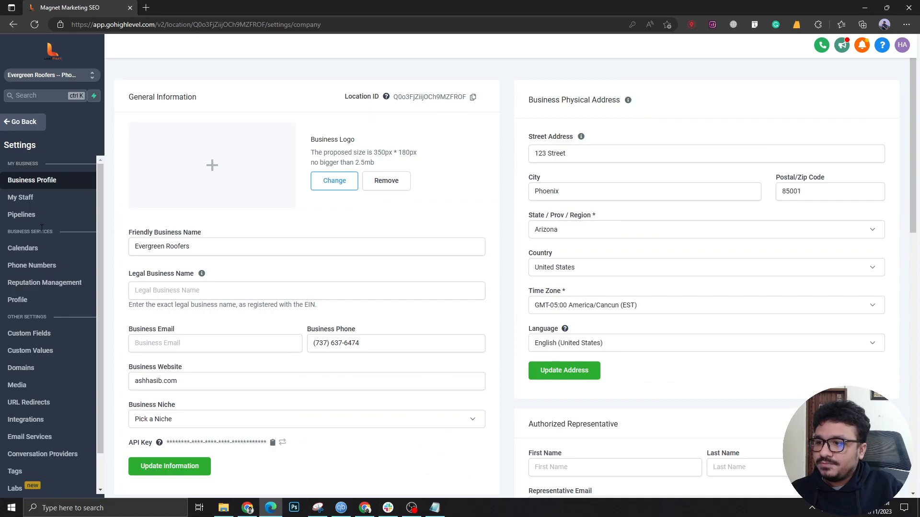
left_click(32, 248)
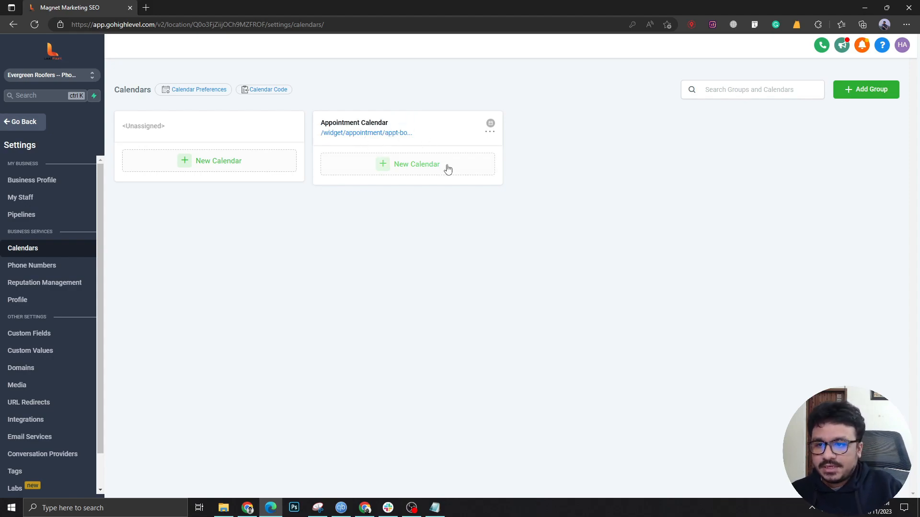
left_click(409, 174)
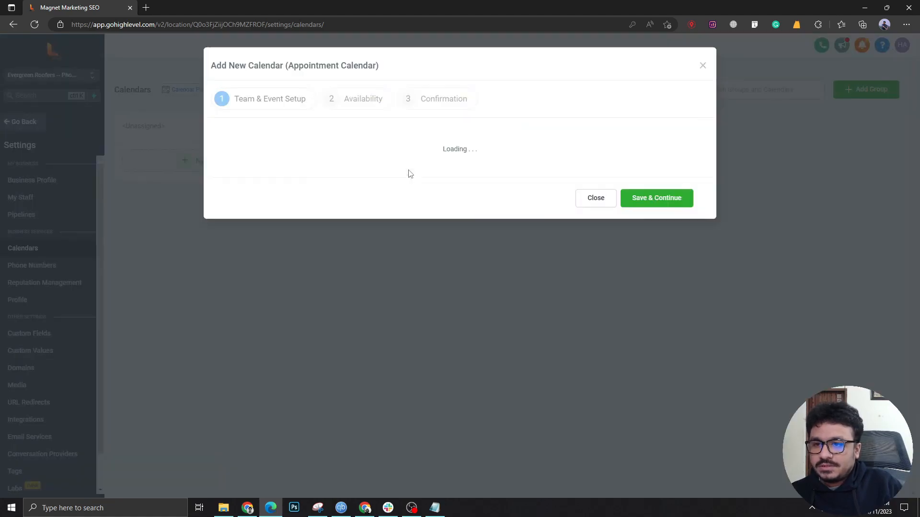
- Copy "Free Introductory Gym Classes for Adults" from the Notepad notes into the new calendar's name
left_click(434, 508)
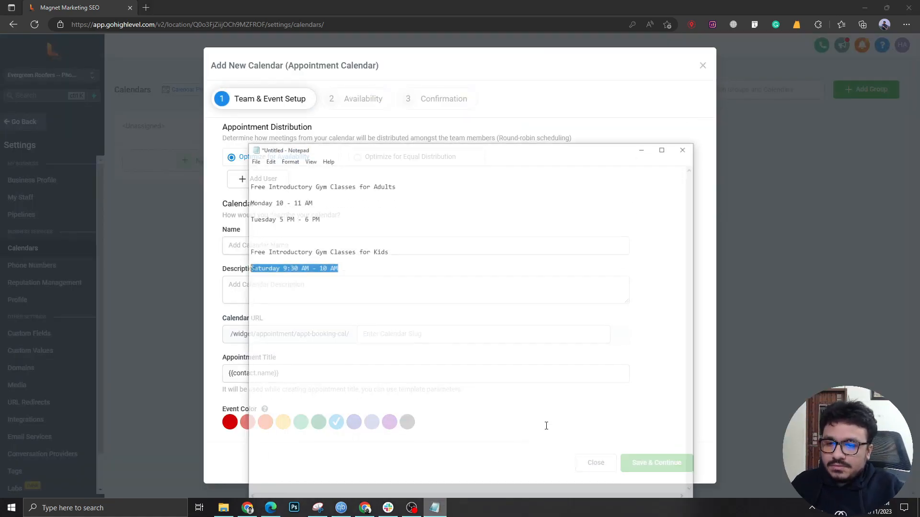
left_click_drag(399, 166, 237, 164)
key("ctrl+c")
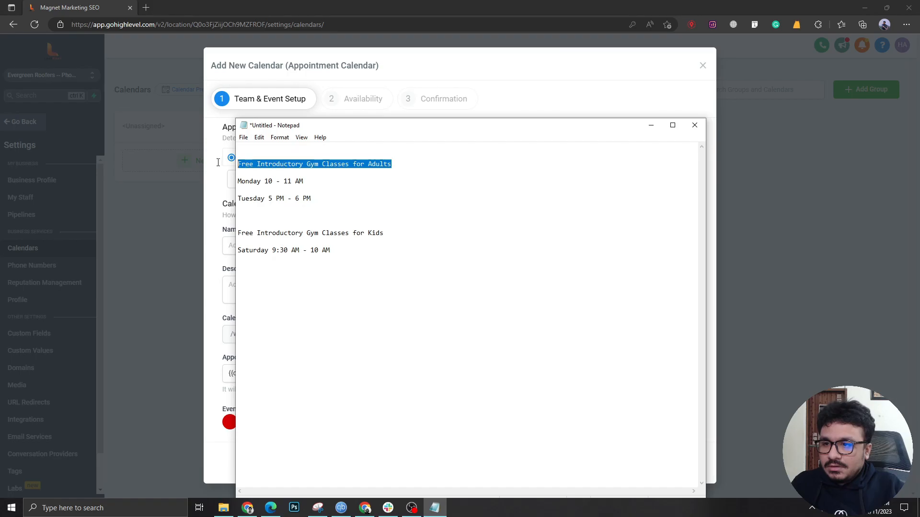
left_click(650, 125)
left_click(329, 243)
key("ctrl+v")
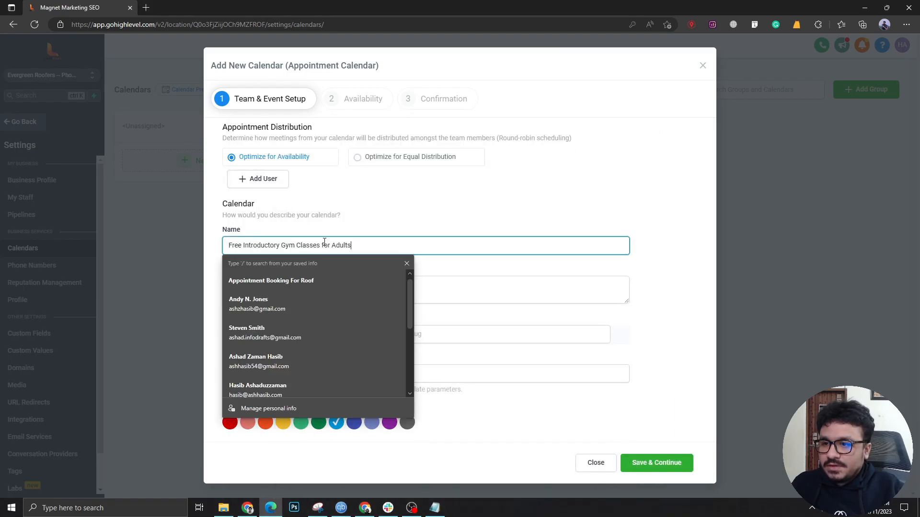
- Give the calendar the description "Free Introductory Gym Classes for Adults" and the URL slug adults-gym-class
left_click(337, 280)
key("ctrl+v")
left_click(373, 274)
left_click(391, 331)
type("adults-gym-class")
left_click(384, 321)
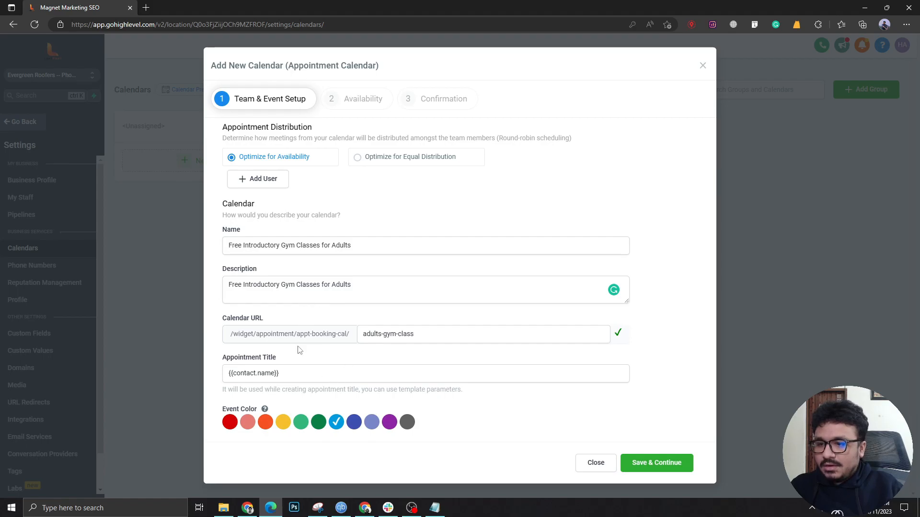
- Assign the second listed team member to the calendar and save the team and event setup
left_click(265, 184)
left_click(283, 185)
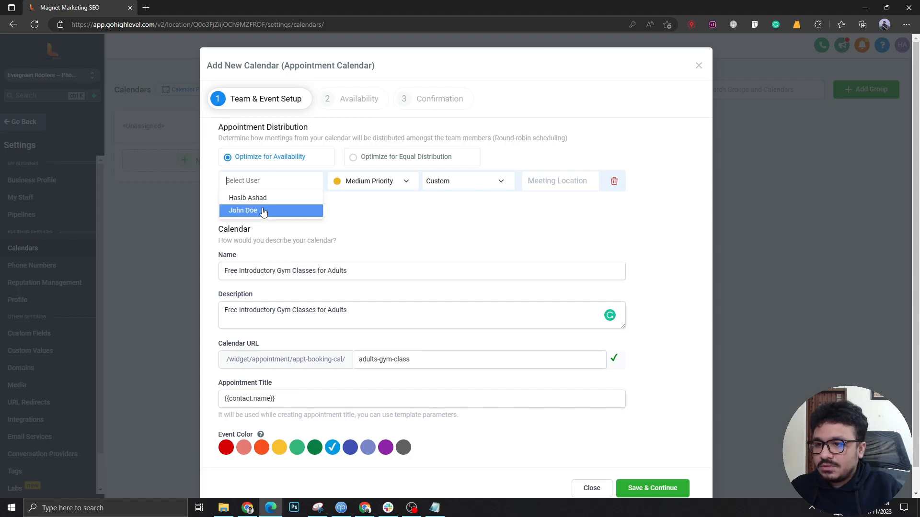
left_click(253, 211)
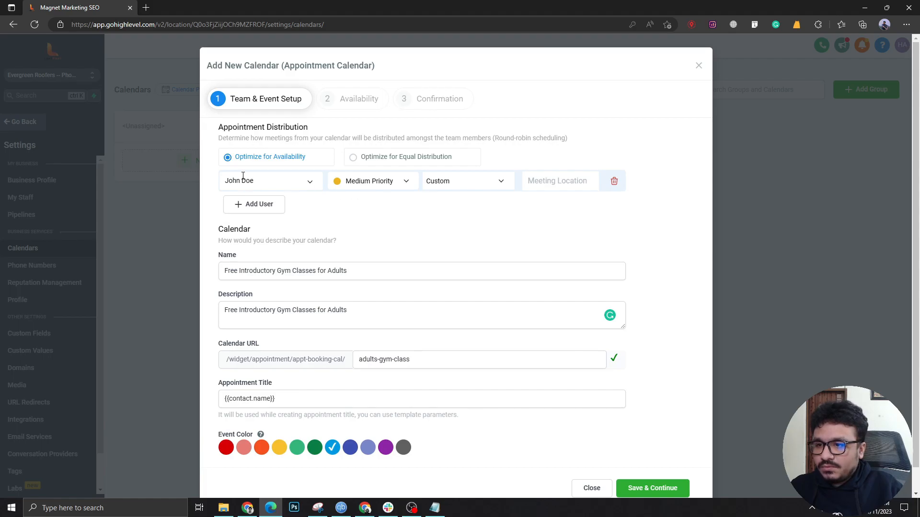
scroll(312, 244, "down", 1)
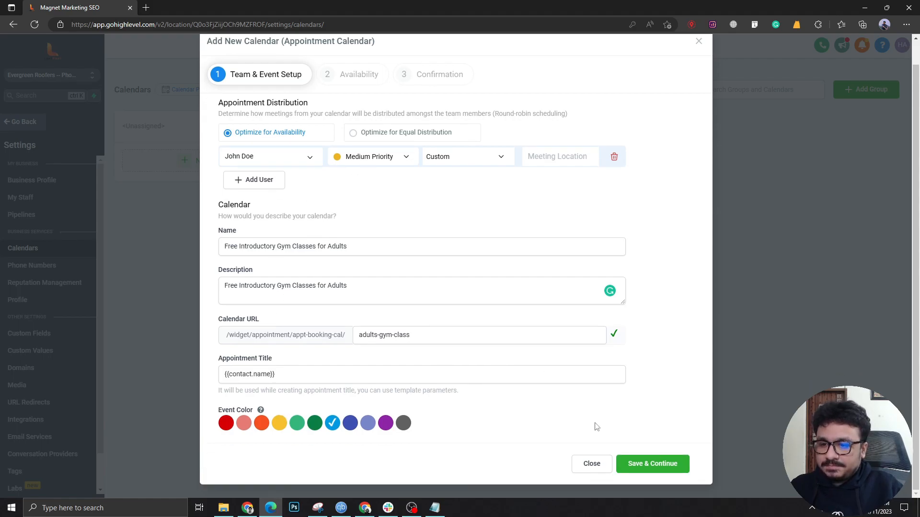
left_click(646, 465)
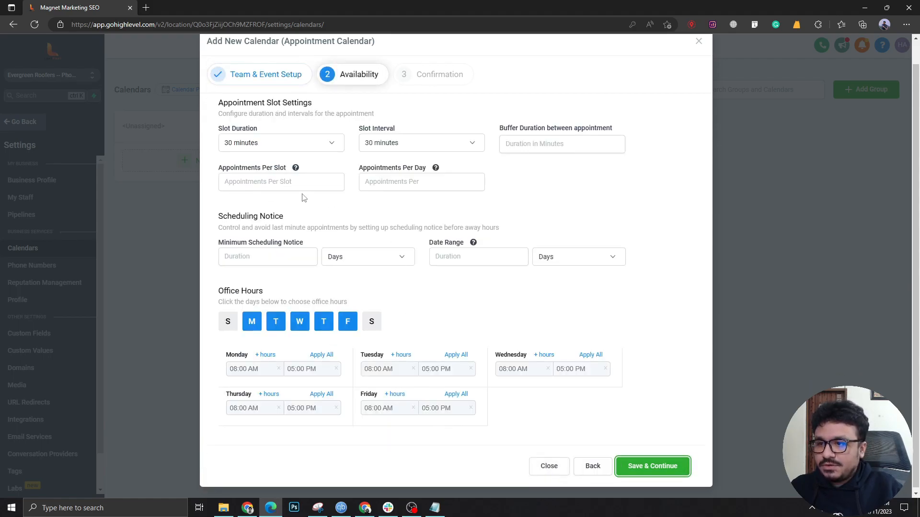
- Check the adult class times in the Notepad notes and set the slot duration to 1 hour
left_click(435, 508)
left_click_drag(435, 128, 566, 145)
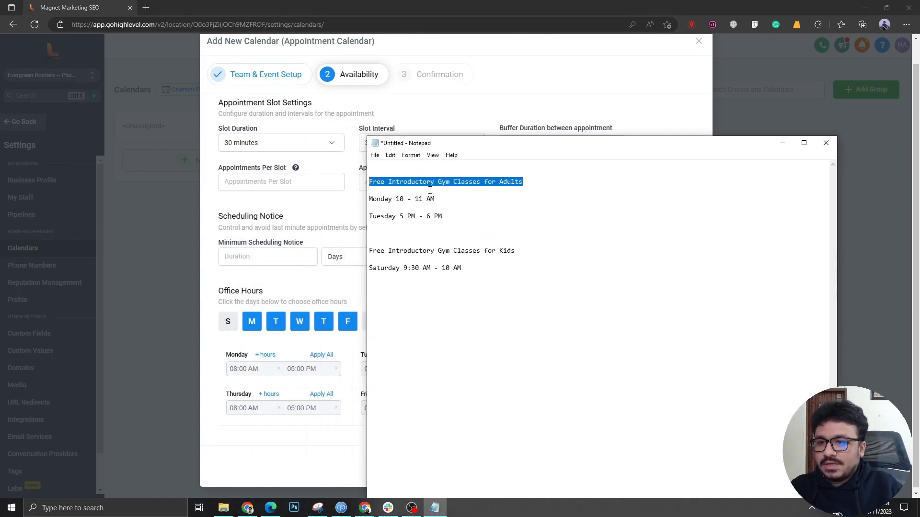
left_click(285, 149)
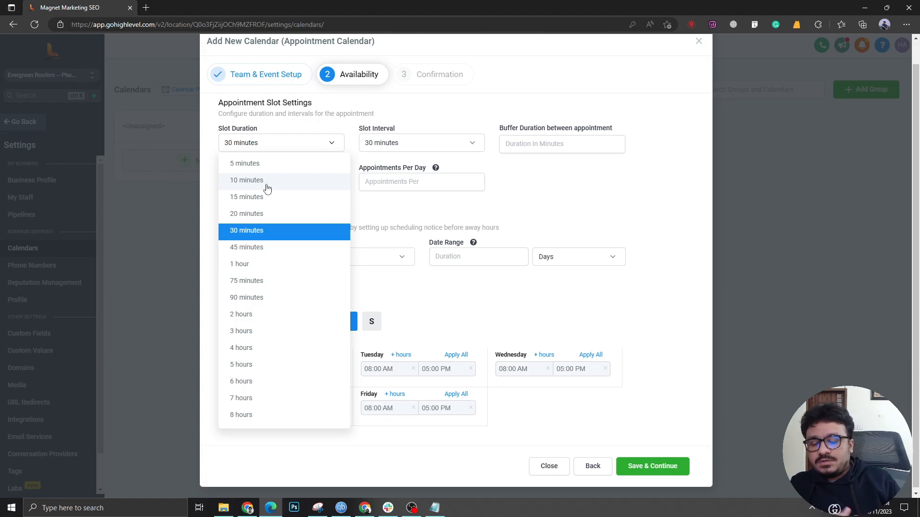
left_click(267, 143)
left_click(267, 143)
left_click(242, 263)
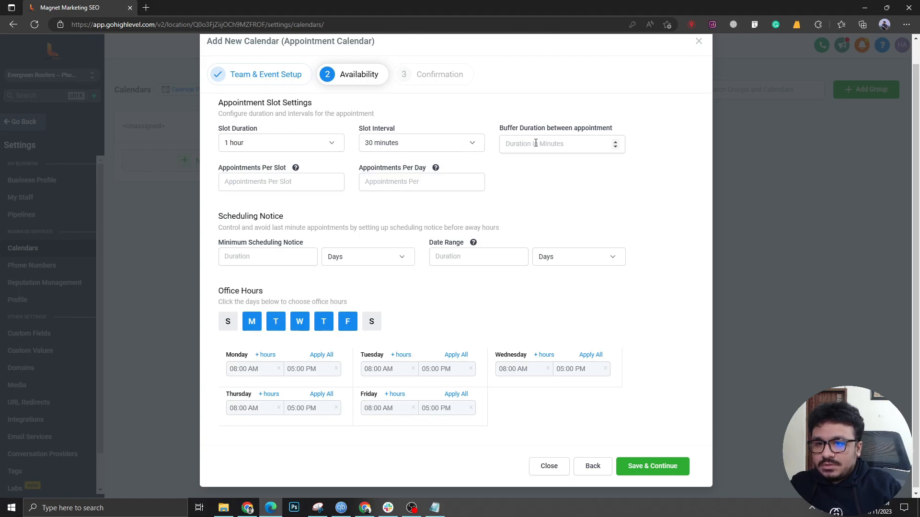
- Allow 5 appointments per slot and set the minimum scheduling notice to 1 hour
left_click(247, 182)
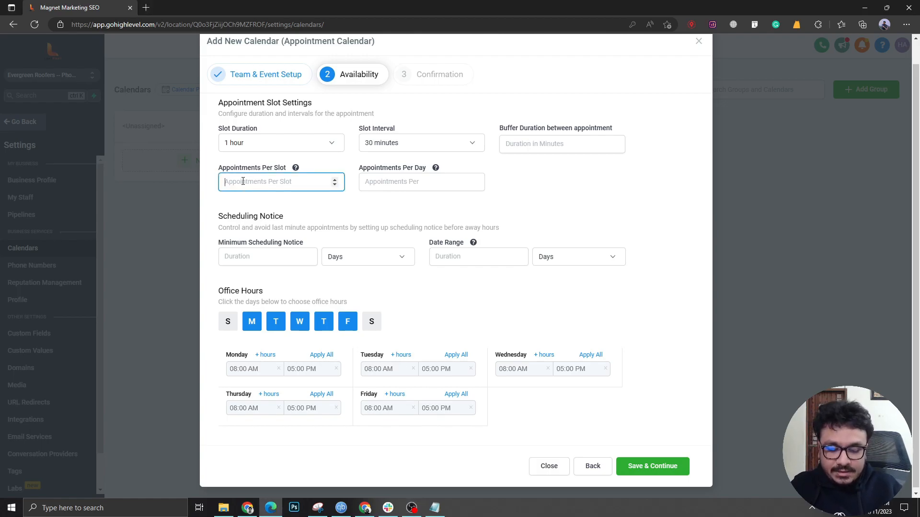
type("5")
left_click(219, 208)
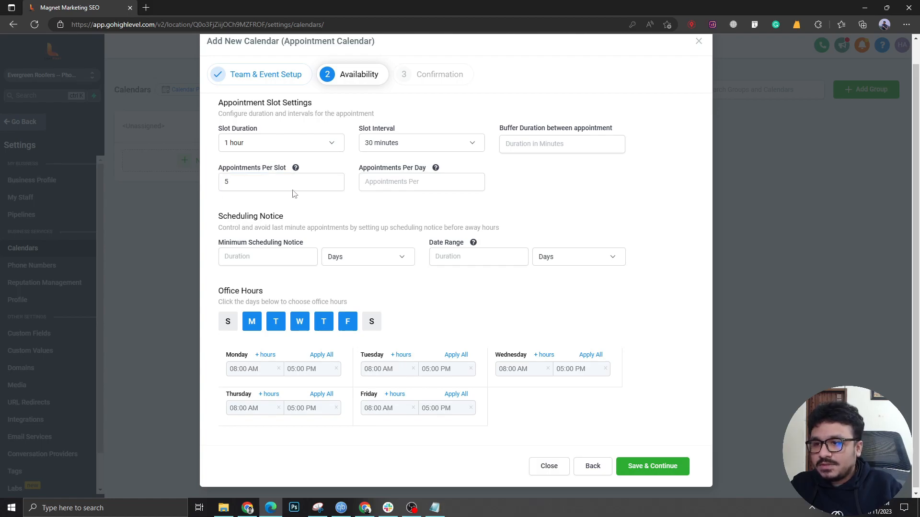
left_click(245, 257)
type("1")
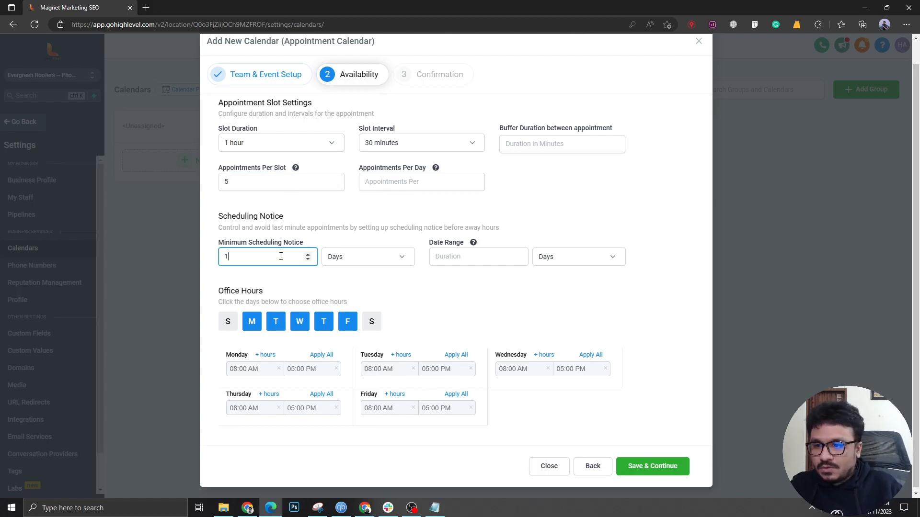
left_click(359, 261)
left_click(355, 281)
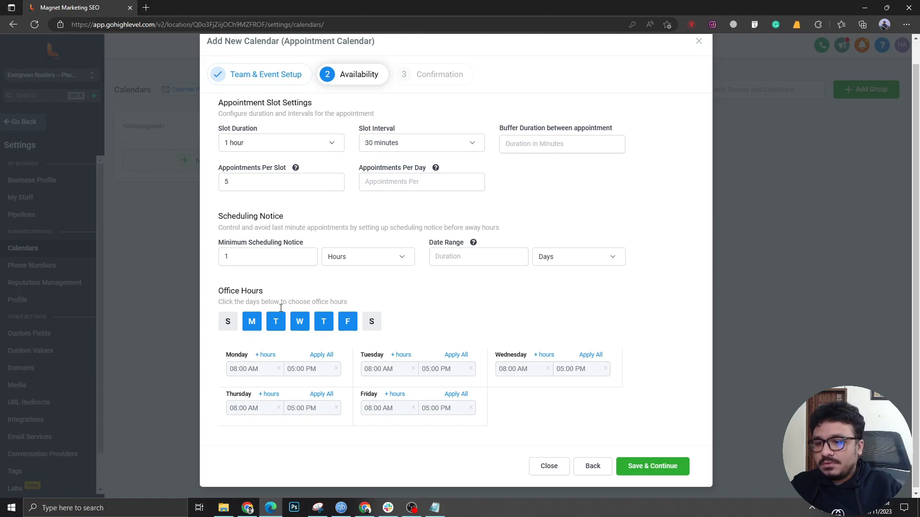
- Consult the class schedule in the Notepad notes and set the scheduling date range to 7 days
left_click(435, 512)
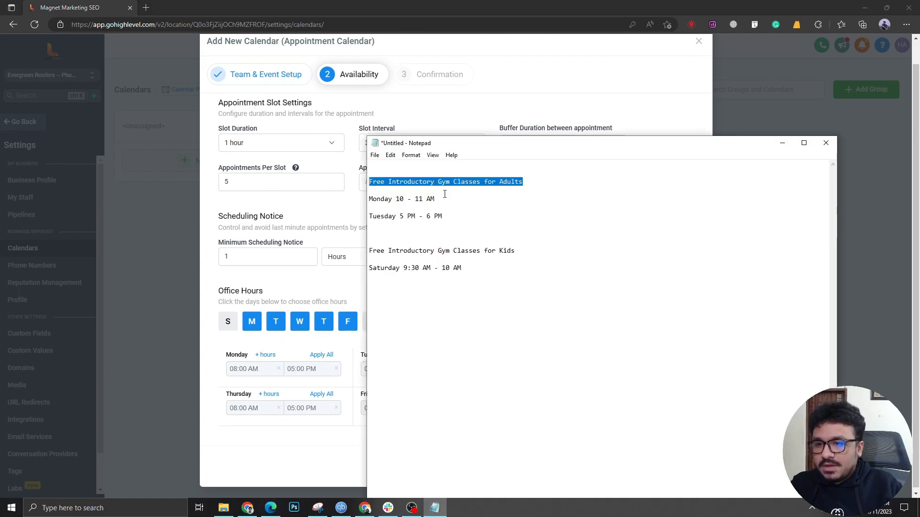
left_click(782, 143)
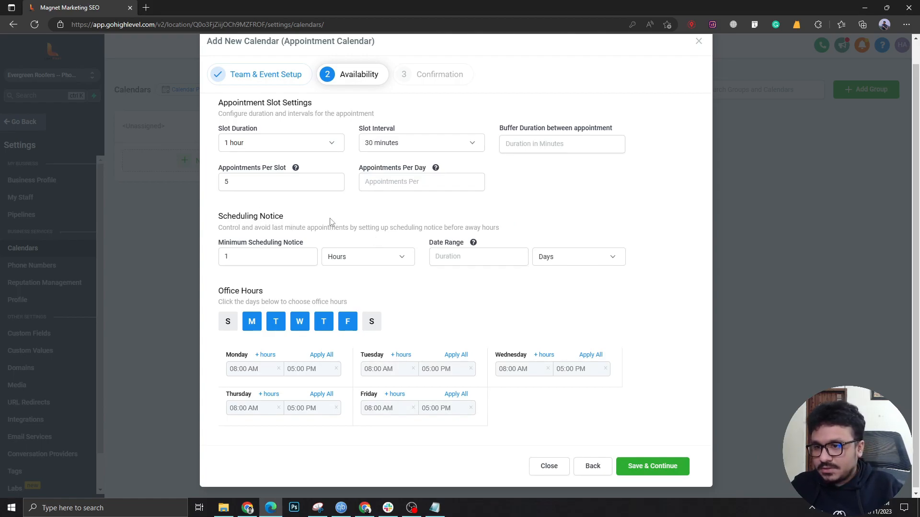
left_click(470, 255)
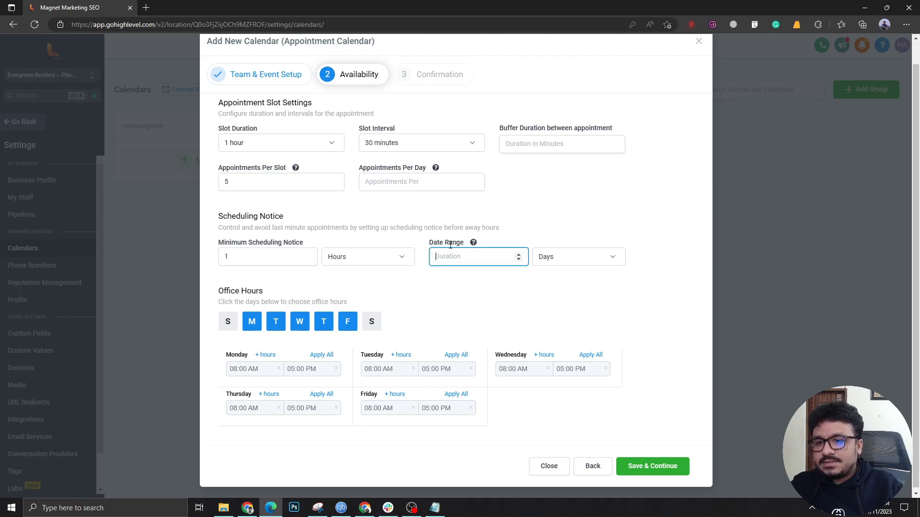
left_click(434, 508)
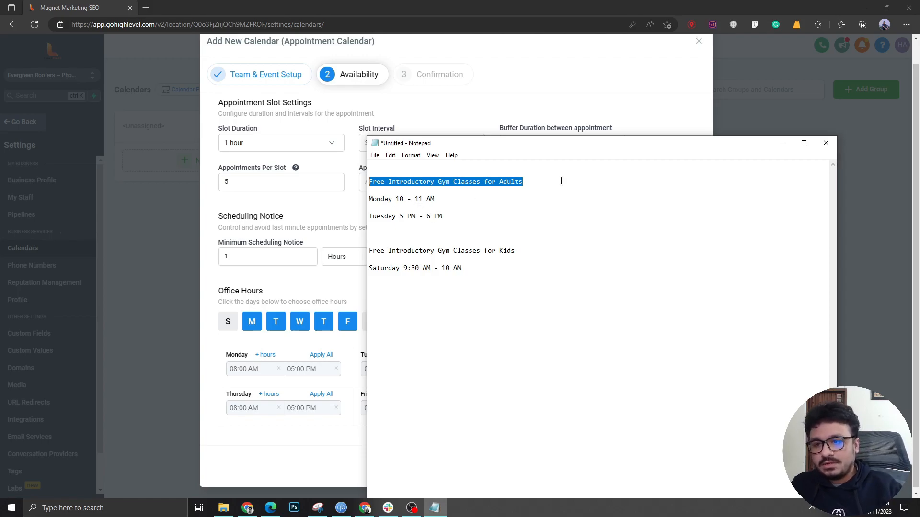
left_click(782, 143)
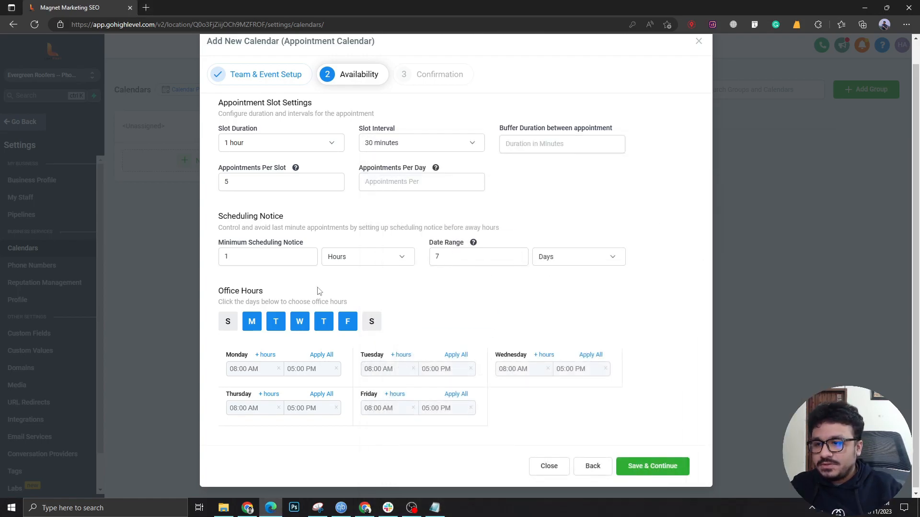
- Check the adult class days in the notes and remove Wednesday, Thursday and Friday from the office hours
left_click(437, 509)
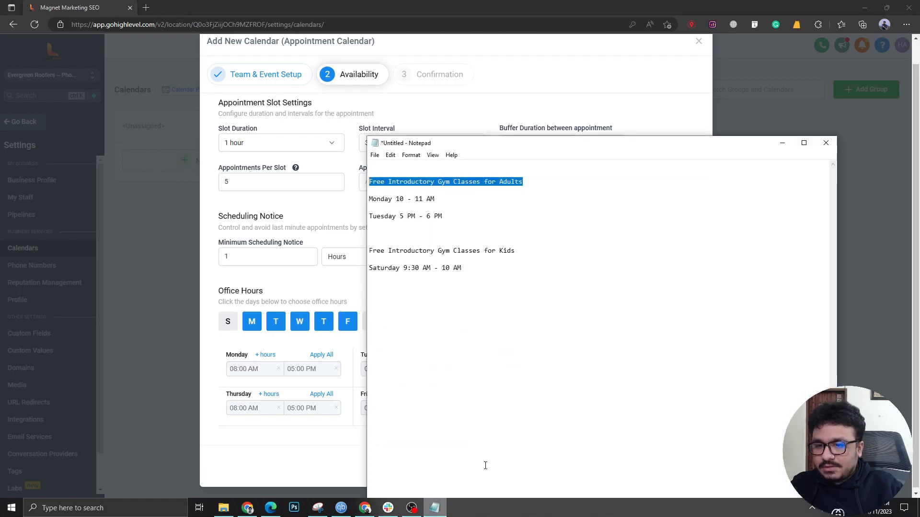
left_click(397, 190)
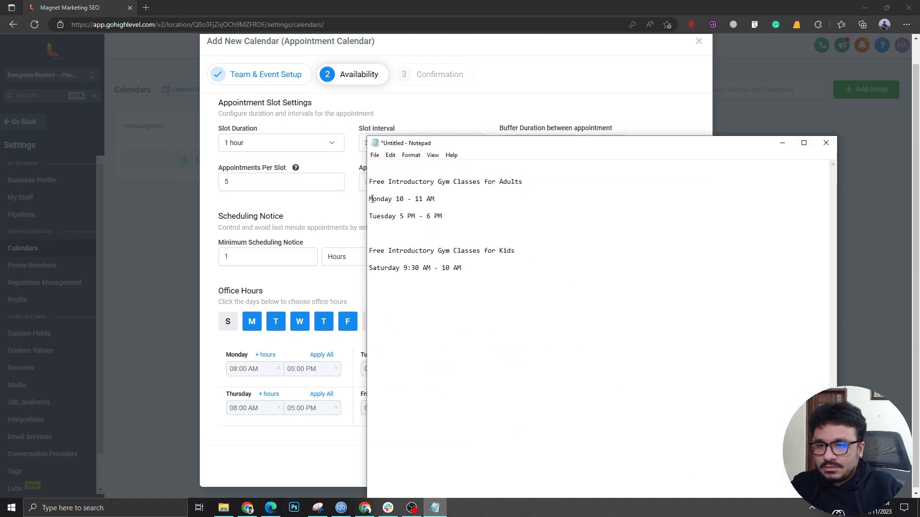
left_click_drag(373, 199, 428, 199)
left_click(388, 198)
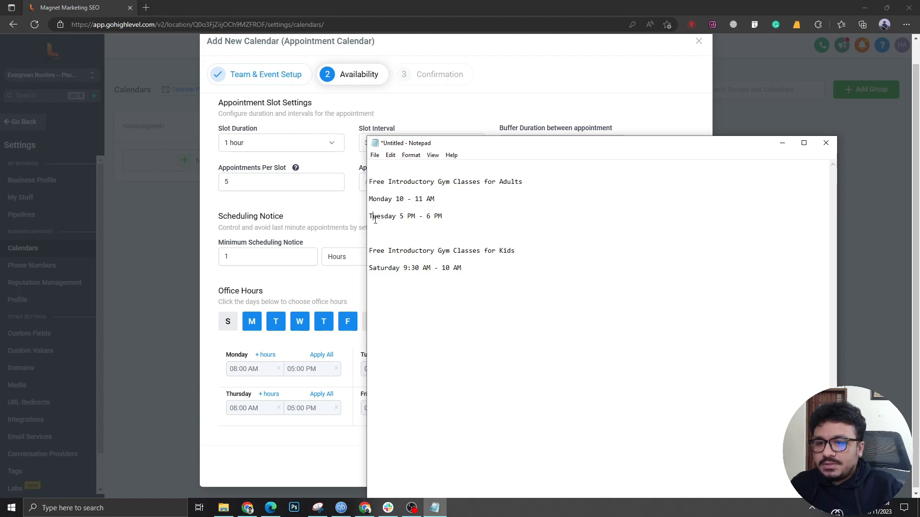
left_click(782, 143)
left_click(299, 321)
left_click(324, 322)
left_click(352, 345)
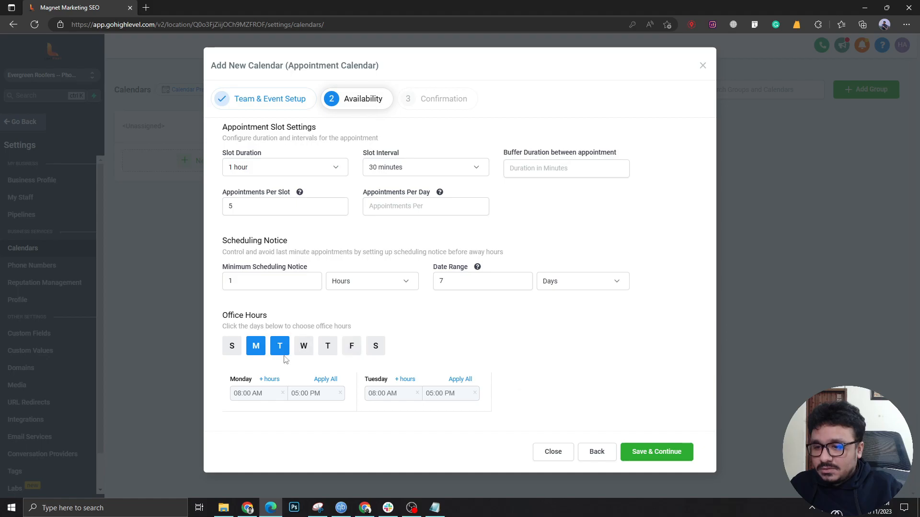
- Set Monday's office hours to 10:00 AM through 11:00 AM
left_click(238, 394)
left_click(236, 447)
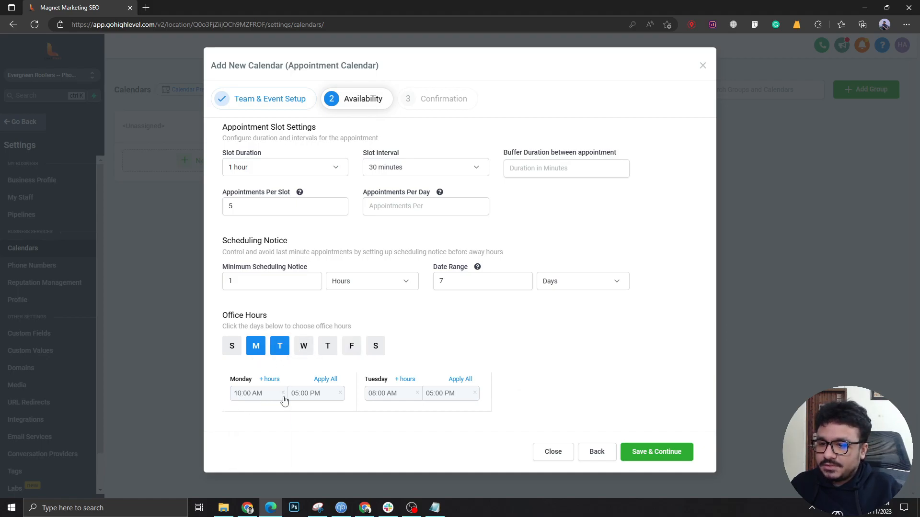
left_click(292, 395)
scroll(293, 458, "down", 3)
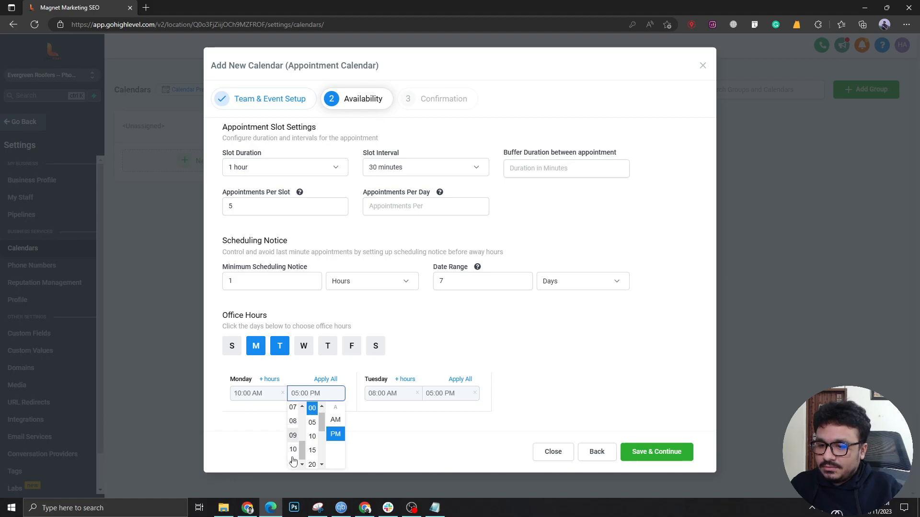
left_click(294, 463)
left_click(312, 395)
left_click(335, 421)
- Set Tuesday's office hours to 05:00 PM through 06:00 PM and save the availability settings
left_click(378, 394)
scroll(375, 434, "up", 2)
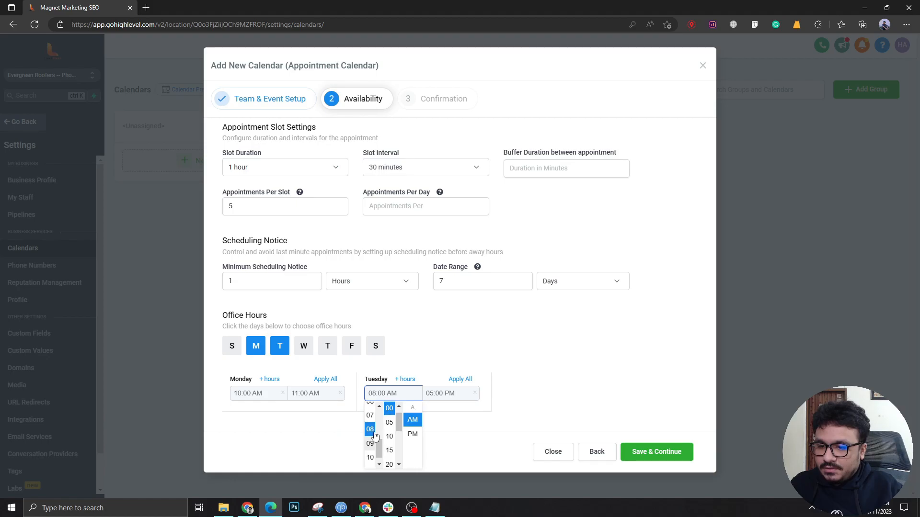
left_click(373, 410)
left_click(378, 394)
scroll(372, 421, "up", 1)
left_click(372, 410)
left_click(431, 393)
left_click(427, 433)
left_click(413, 397)
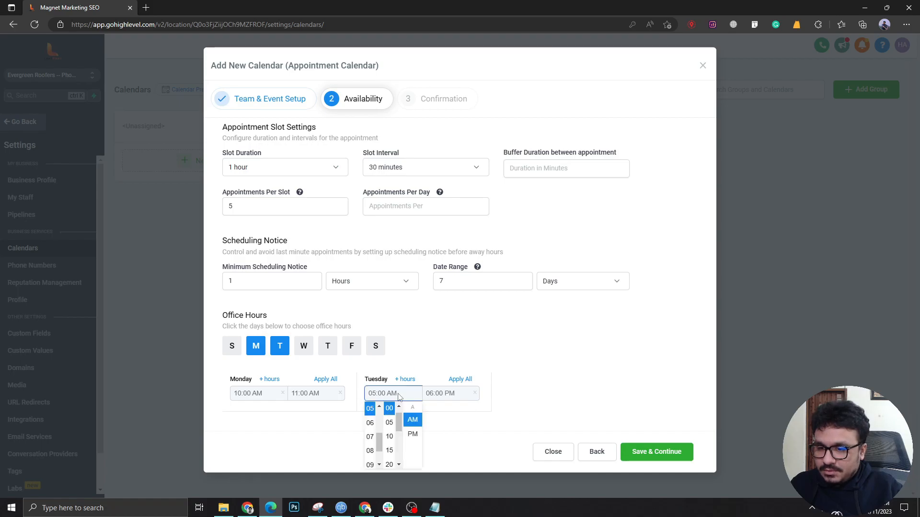
left_click(412, 424)
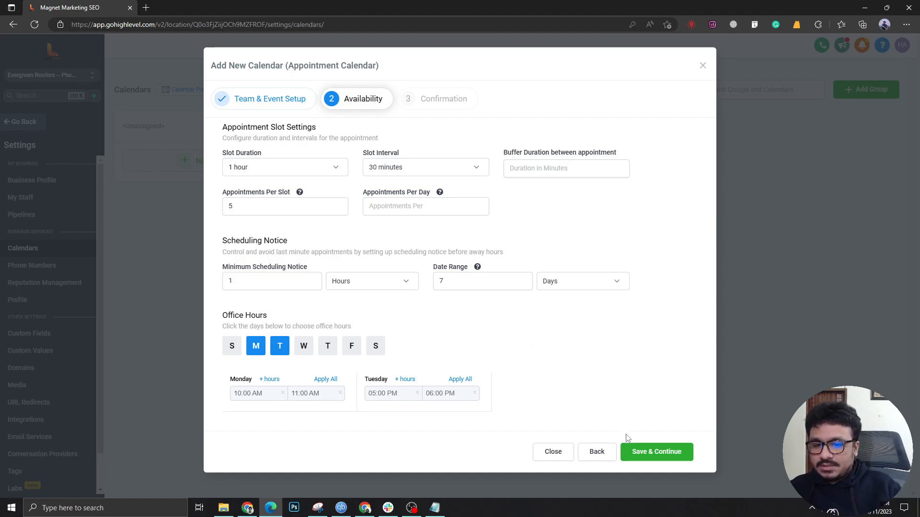
left_click(636, 456)
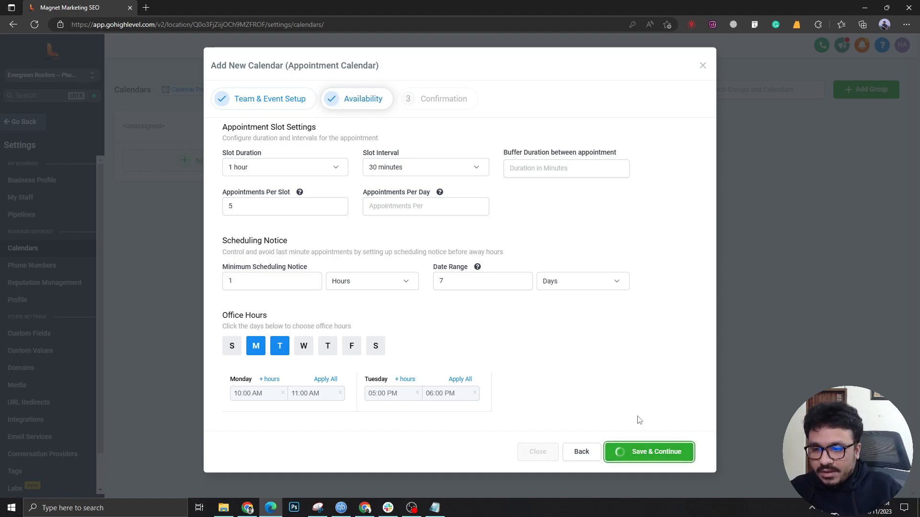
- Complete the adult gym class calendar with its default confirmation settings and open its booking page
scroll(640, 420, "down", 7)
left_click(654, 464)
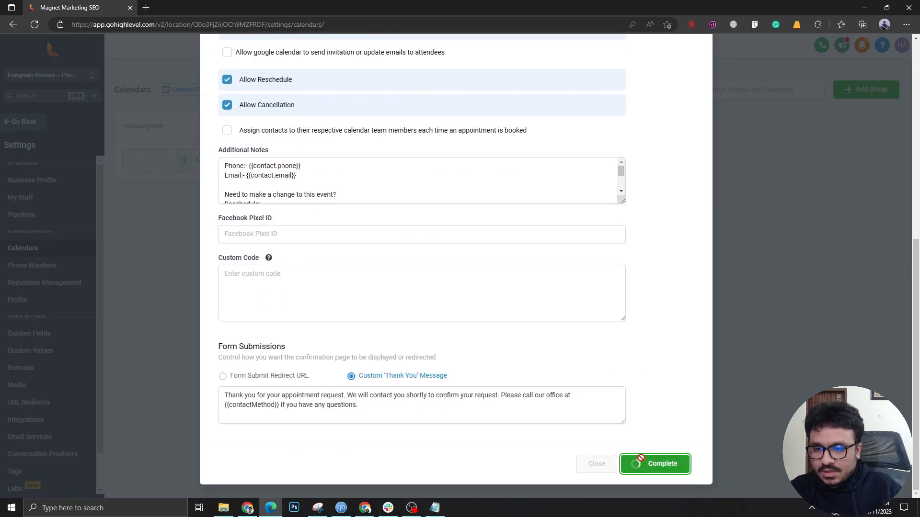
left_click(389, 204)
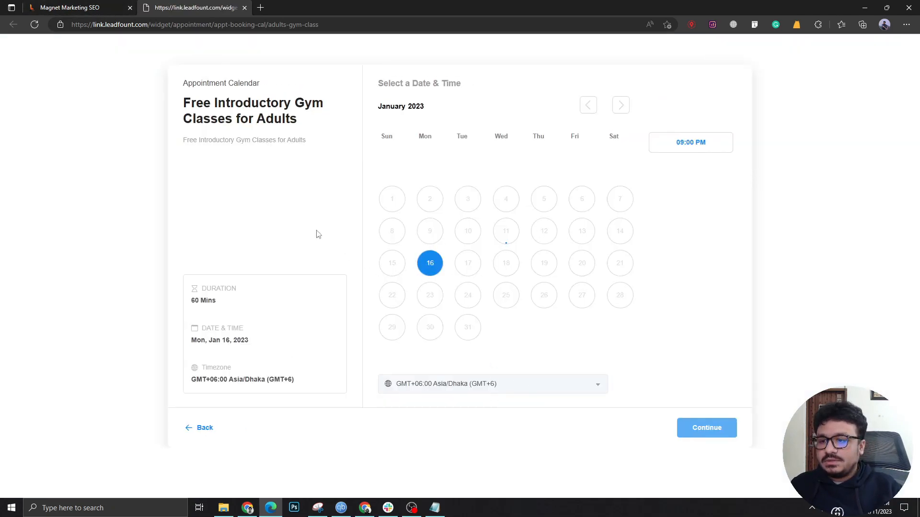
- Check the business time zone in the Business Profile settings and return to the adult booking page
key("ctrl+Tab")
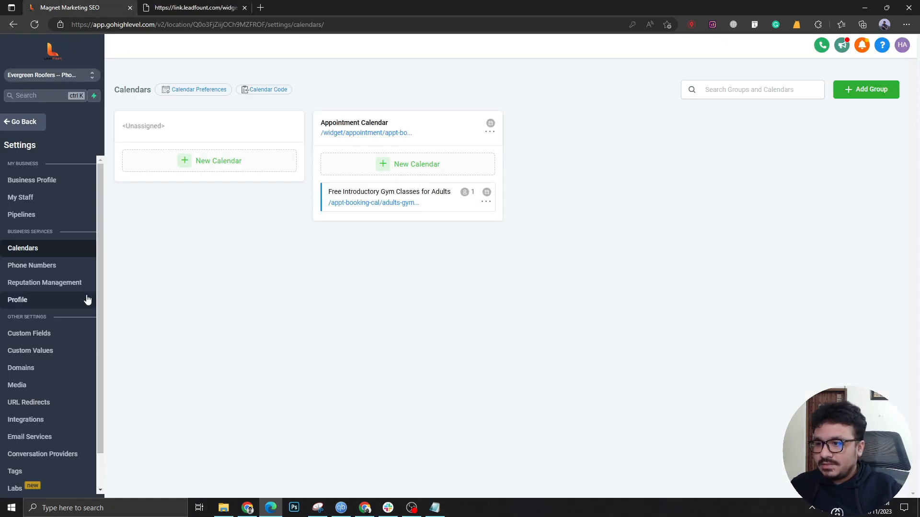
left_click(29, 183)
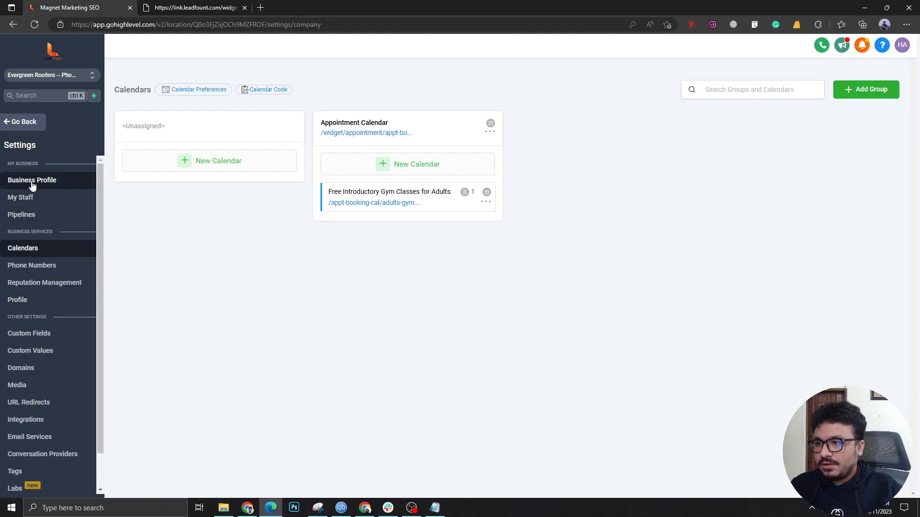
scroll(700, 314, "down", 5)
scroll(549, 106, "up", 4)
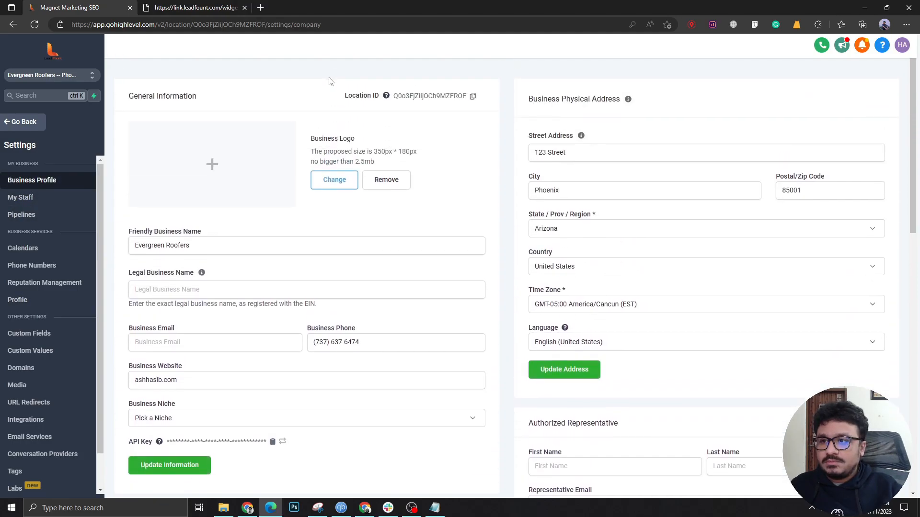
key("ctrl+Tab")
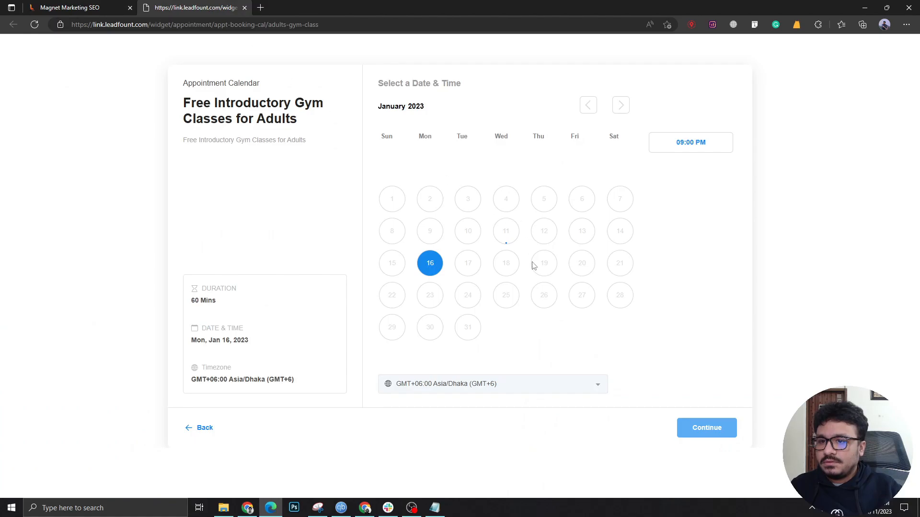
- Set the adult booking page's time zone to GMT-05:00 America/Bogota
left_click(517, 384)
scroll(521, 328, "down", 4)
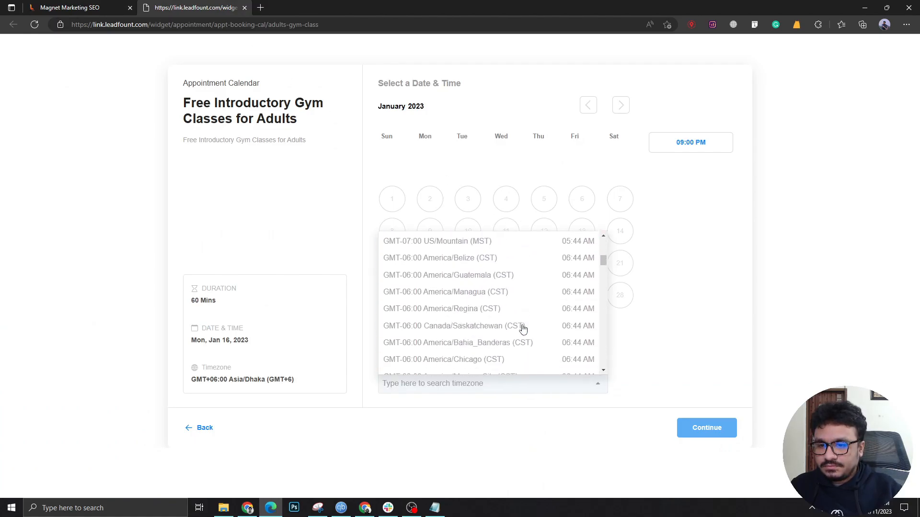
scroll(521, 329, "down", 3)
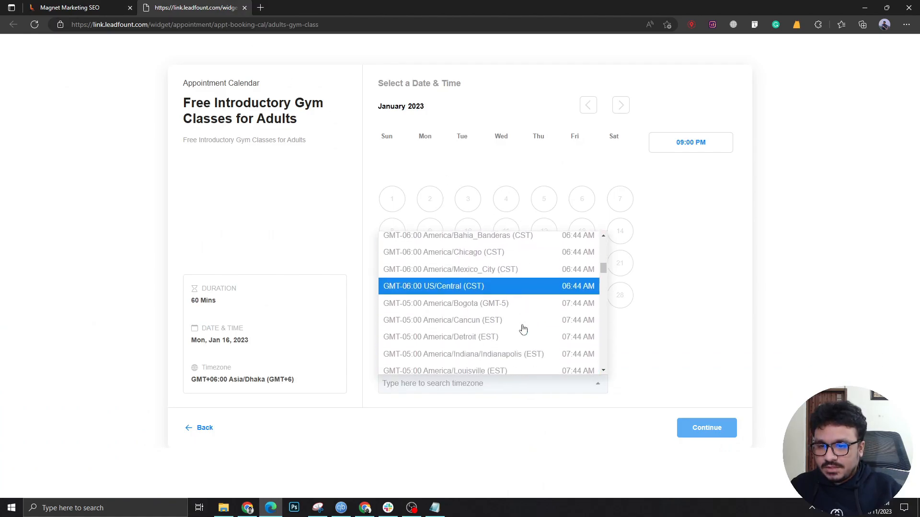
left_click(528, 307)
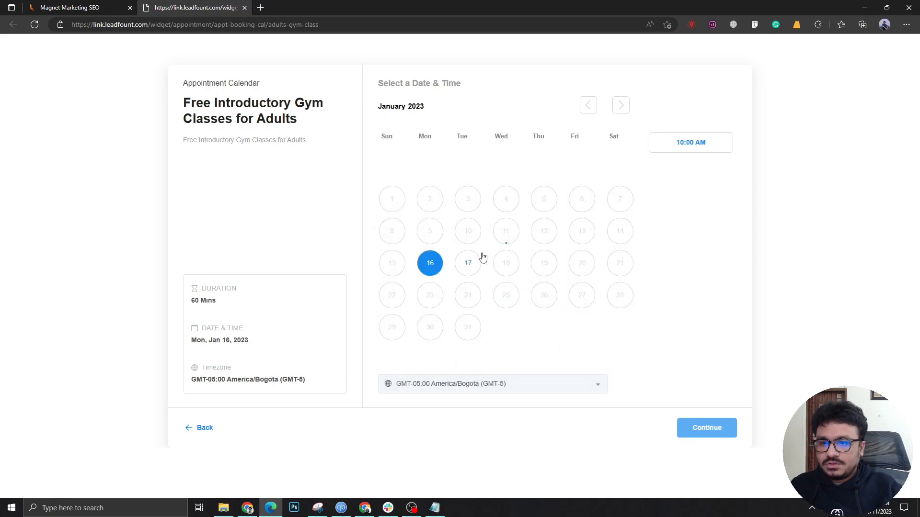
- Check the 10:00 AM slot on Monday, January 16 and the 05:00 PM slot on Tuesday, January 17
left_click(679, 152)
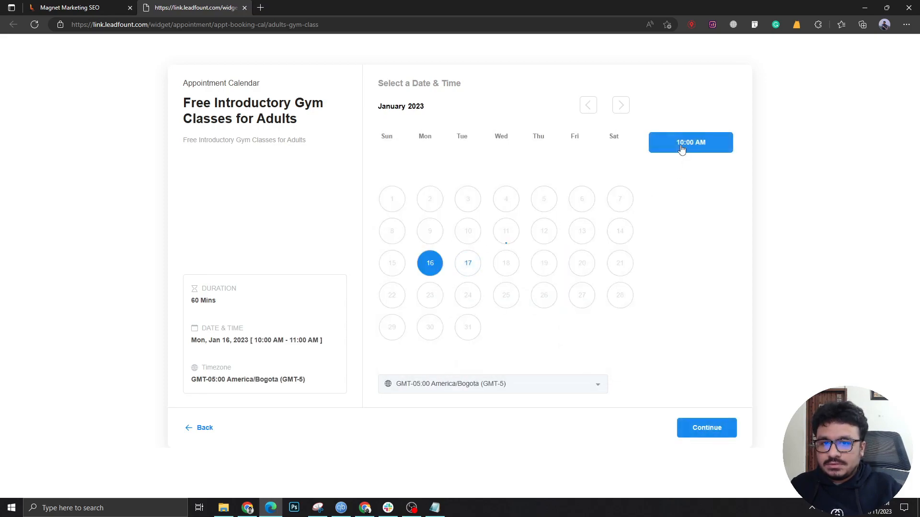
left_click(467, 263)
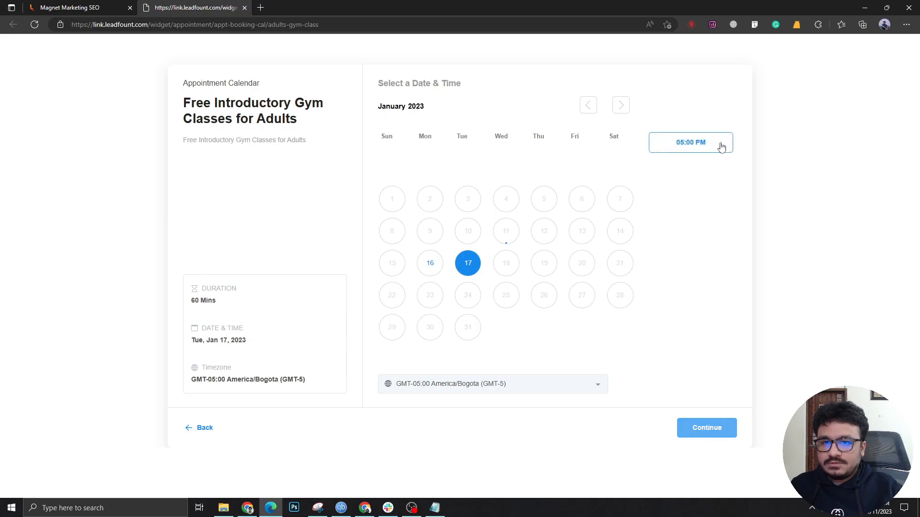
left_click(676, 148)
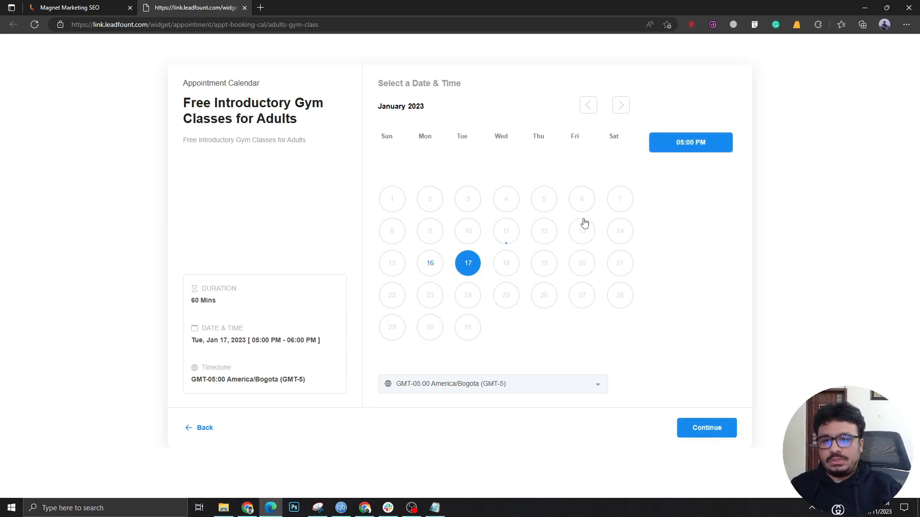
- Start a new calendar in the Appointment Calendar group, named "Free Introductory Gym Classes for Kids" from the Notepad notes
left_click(77, 8)
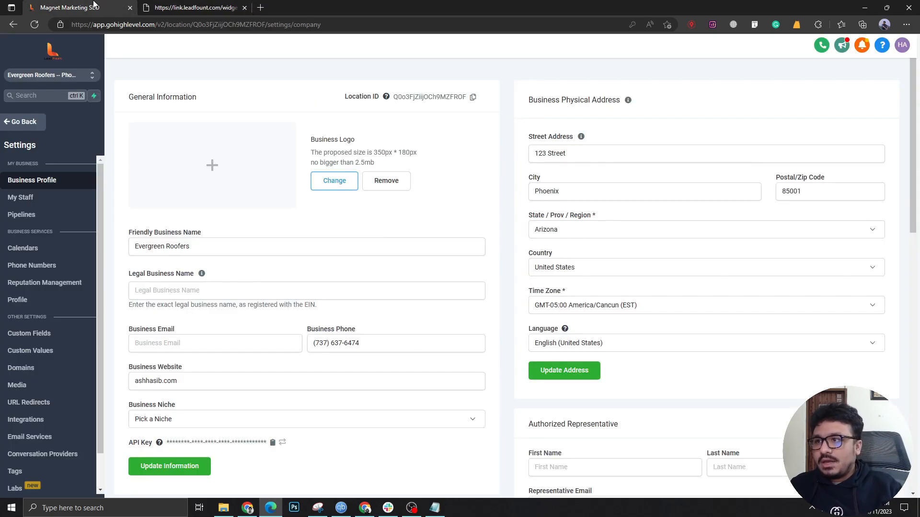
left_click(31, 252)
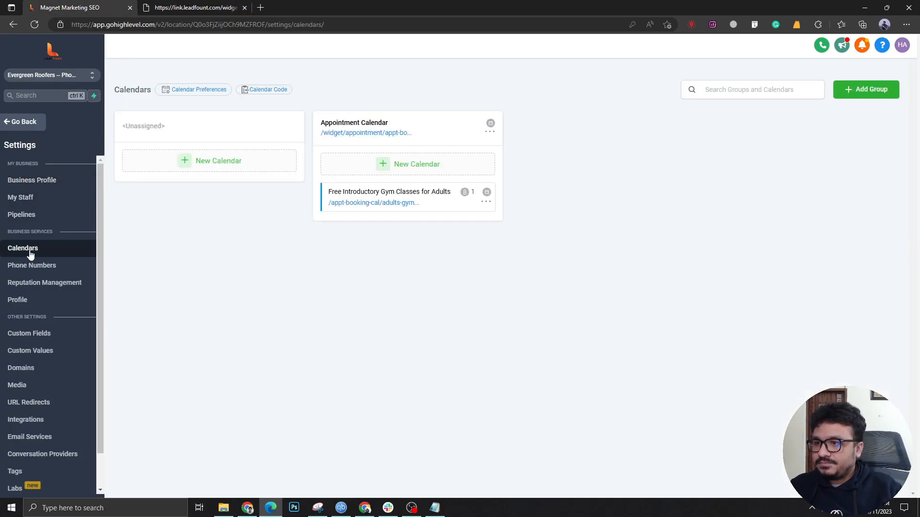
left_click(445, 166)
left_click(434, 507)
left_click_drag(519, 247, 368, 251)
key("ctrl+c")
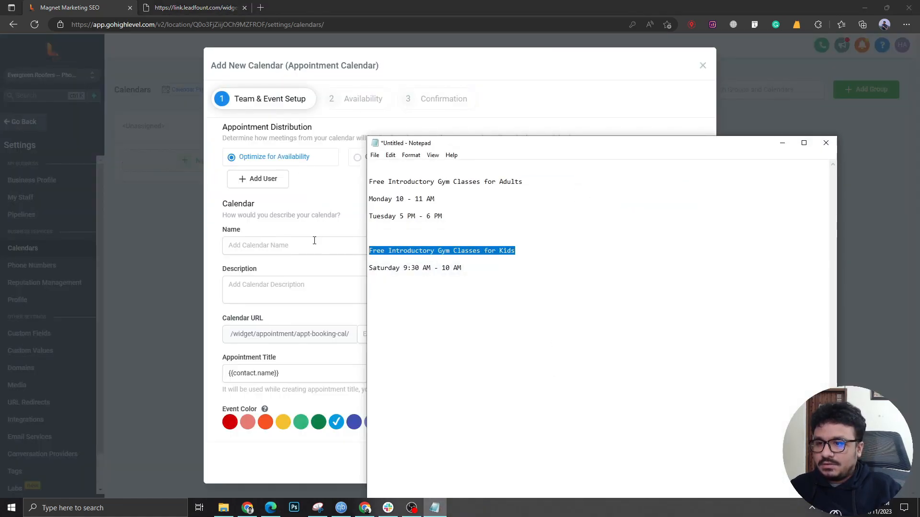
left_click(315, 242)
key("ctrl+v")
- Enter "Free Introductory Gym Classes for Kids" as the description and kids-gym-class as the calendar URL slug
left_click(475, 283)
key("ctrl+v")
left_click(414, 337)
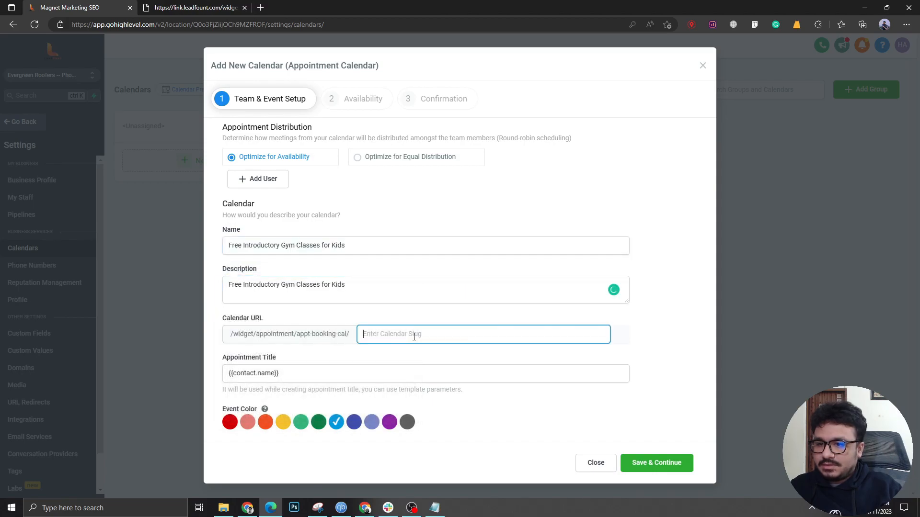
type("kids-gym-class")
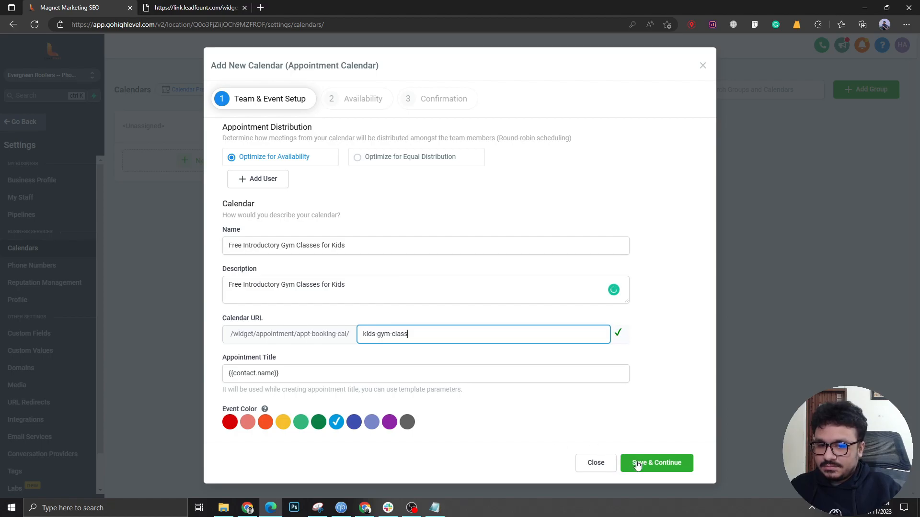
- Add the team member to the kids calendar and save the team and event setup
left_click(258, 180)
left_click(250, 180)
left_click(247, 210)
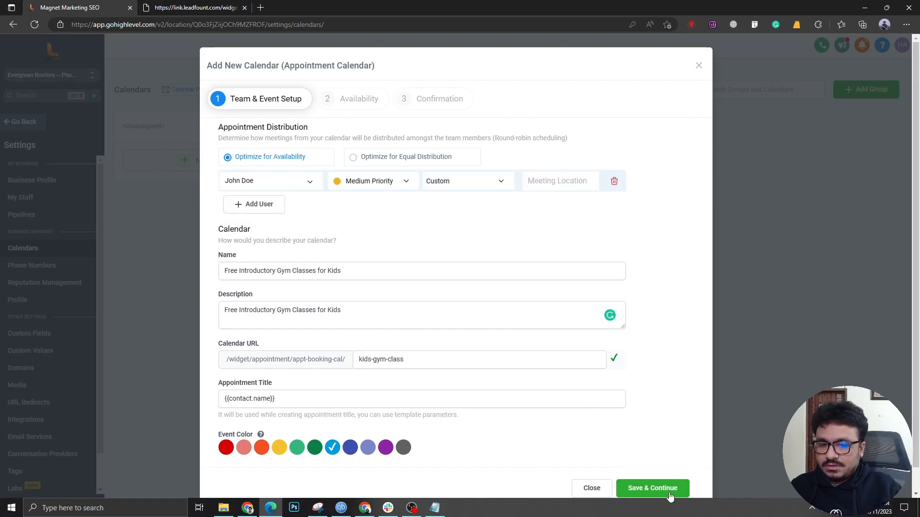
left_click(652, 488)
- Check the kids class day and time in the Notepad notes
left_click(440, 512)
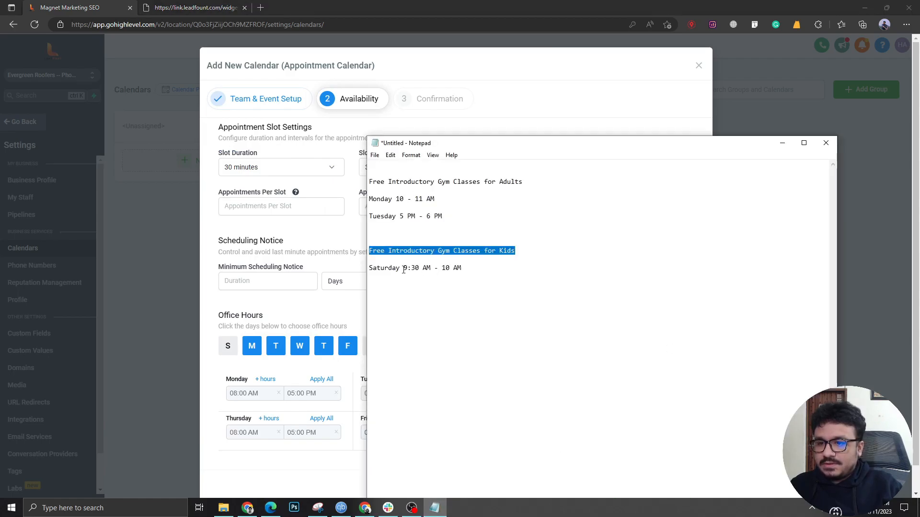
left_click(370, 268)
left_click_drag(370, 268, 455, 271)
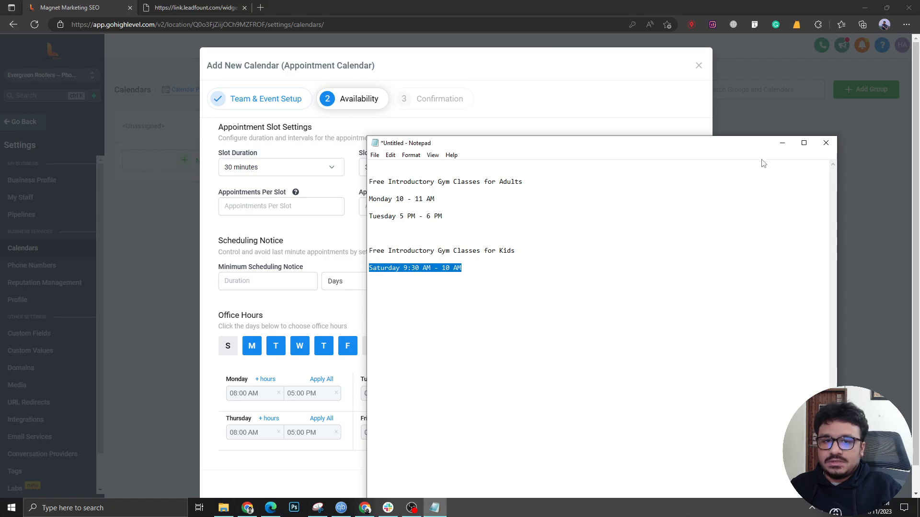
left_click(781, 142)
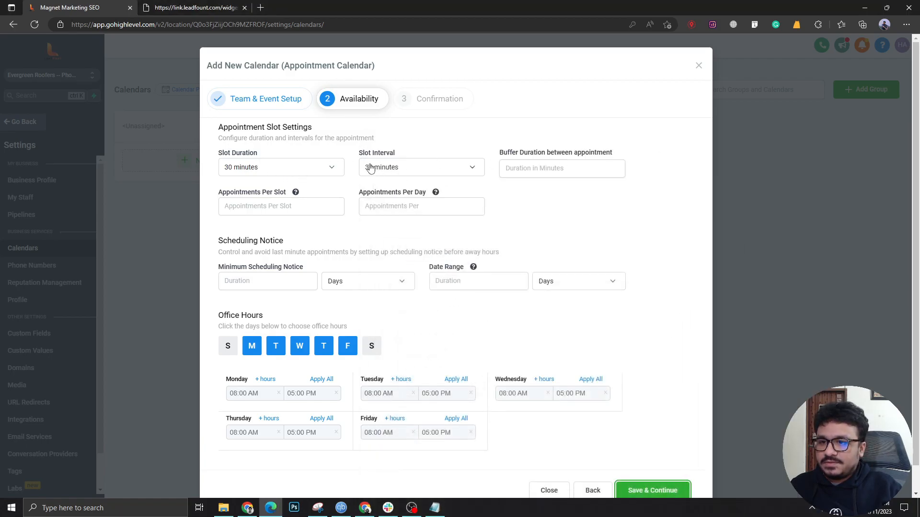
- Allow 5 appointments per slot and set the minimum scheduling notice to 1 hour
left_click(249, 210)
type("5")
left_click(267, 286)
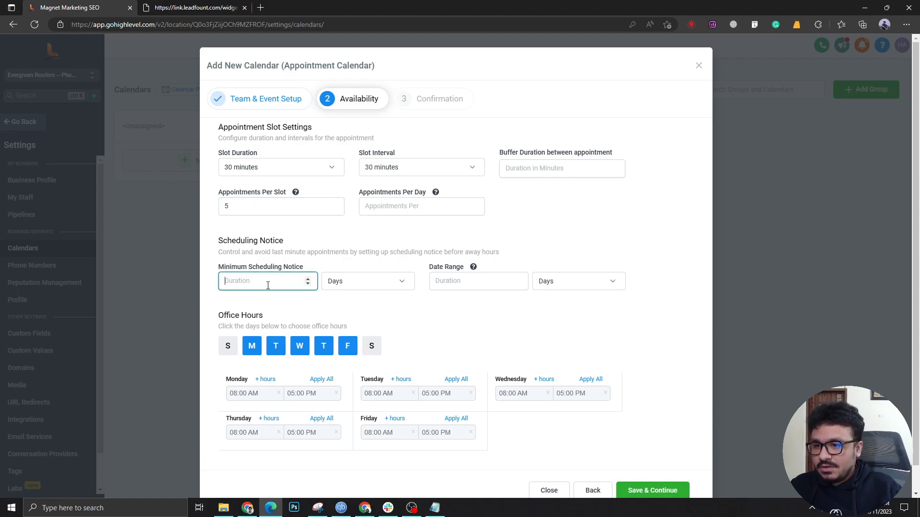
type("1")
left_click(339, 288)
left_click(355, 319)
- Set the kids calendar's scheduling date range to 7 days
left_click(496, 281)
type("7")
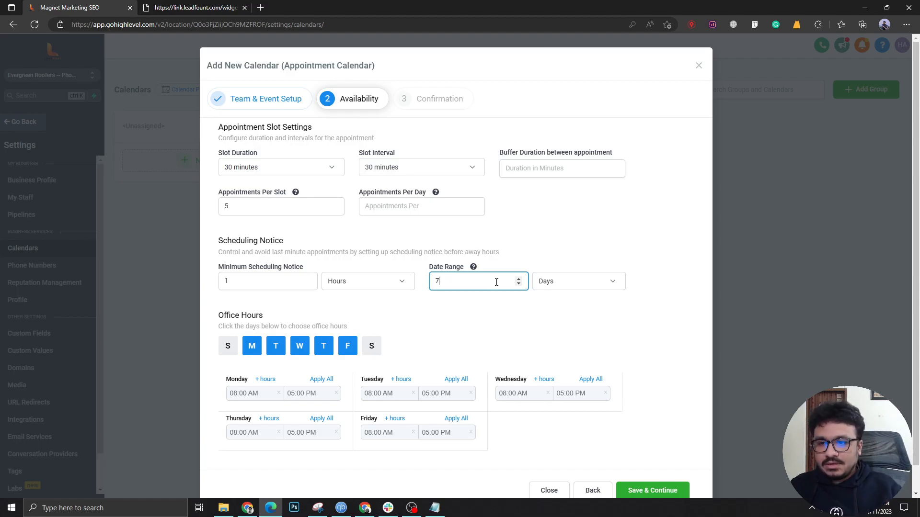
left_click(459, 310)
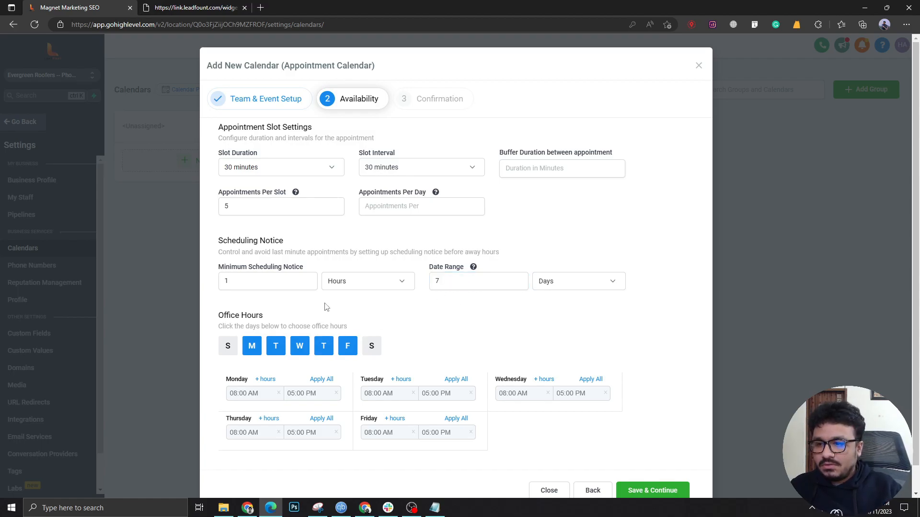
- Remove Monday through Friday from the office hours and enable Saturday instead
left_click(252, 346)
left_click(276, 346)
left_click(305, 348)
left_click(328, 347)
left_click(351, 347)
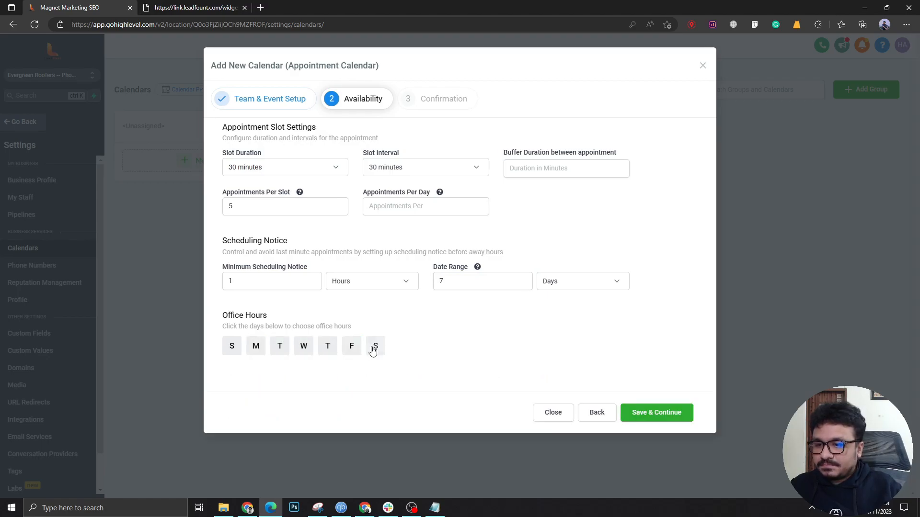
left_click(374, 348)
- Set the start of Saturday's office hours to 09:30 AM
left_click(243, 393)
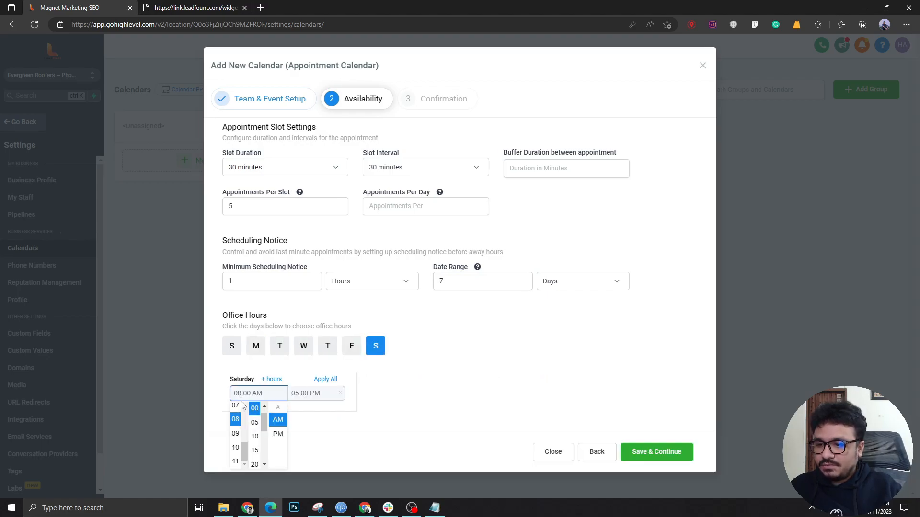
left_click(238, 433)
left_click(248, 398)
scroll(254, 428, "down", 3)
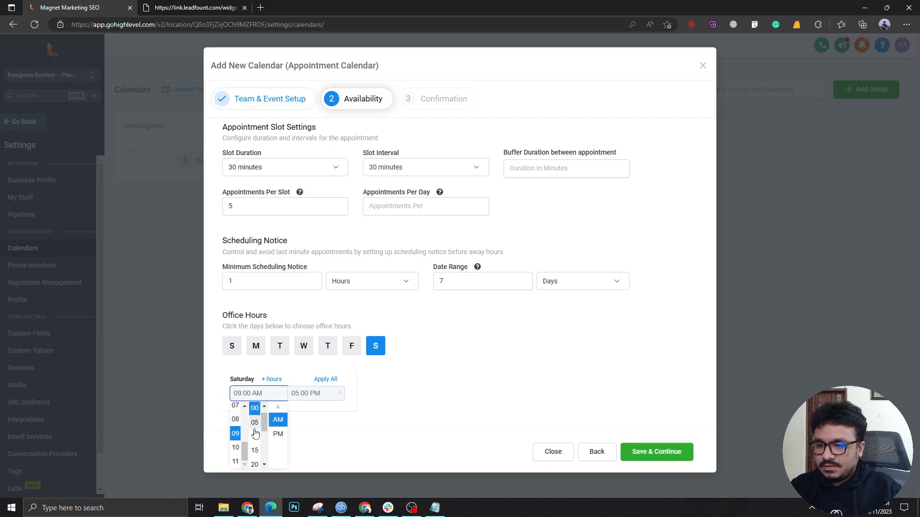
left_click(256, 450)
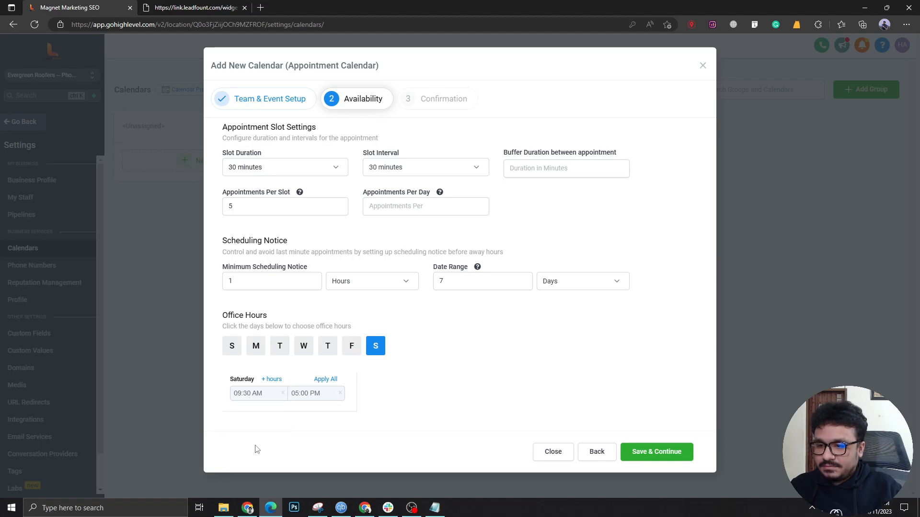
- Set the end of Saturday's office hours to 10:00 AM
left_click(296, 395)
scroll(294, 443, "down", 3)
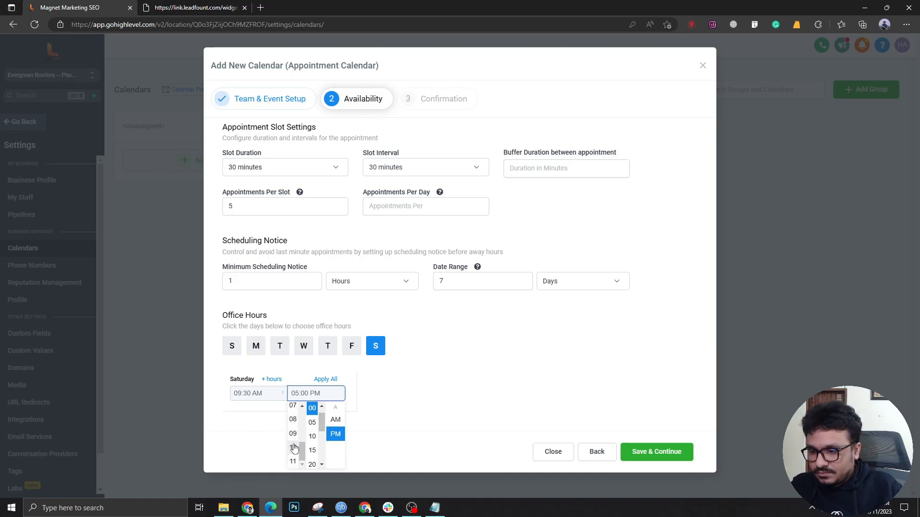
left_click(293, 447)
left_click(304, 392)
left_click(370, 392)
left_click(320, 397)
left_click(335, 420)
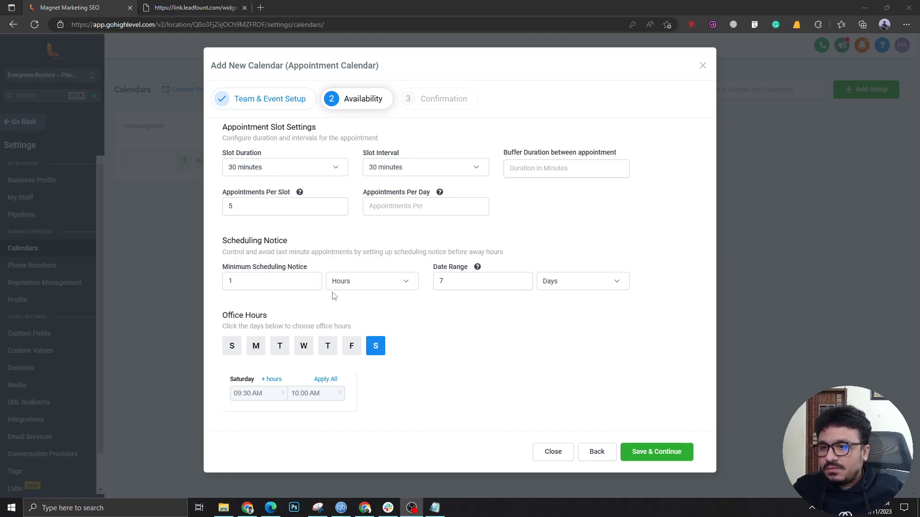
- Finish creating the kids gym class calendar with its default confirmation settings and open its booking page
left_click(654, 451)
left_click(662, 464)
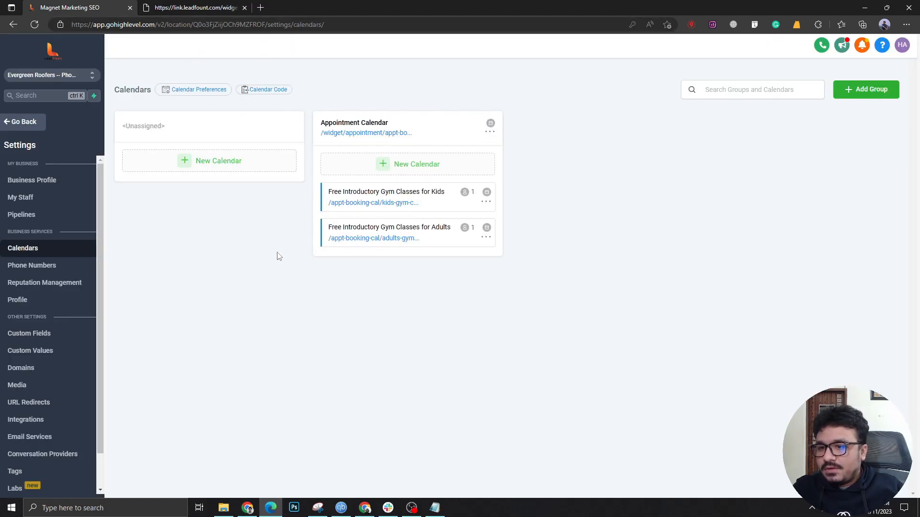
left_click(382, 203)
- Set the kids gym class booking page's time zone to GMT-05:00 America/Bogota
left_click(426, 386)
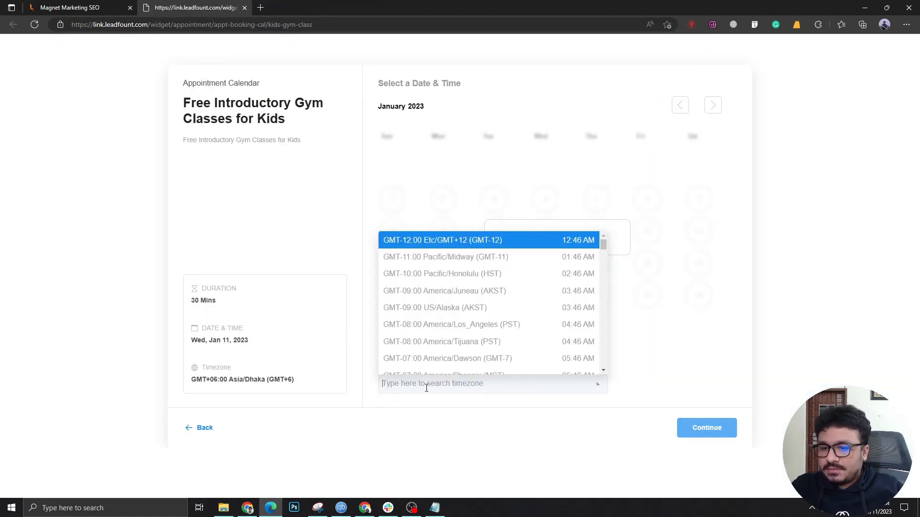
scroll(472, 359, "down", 5)
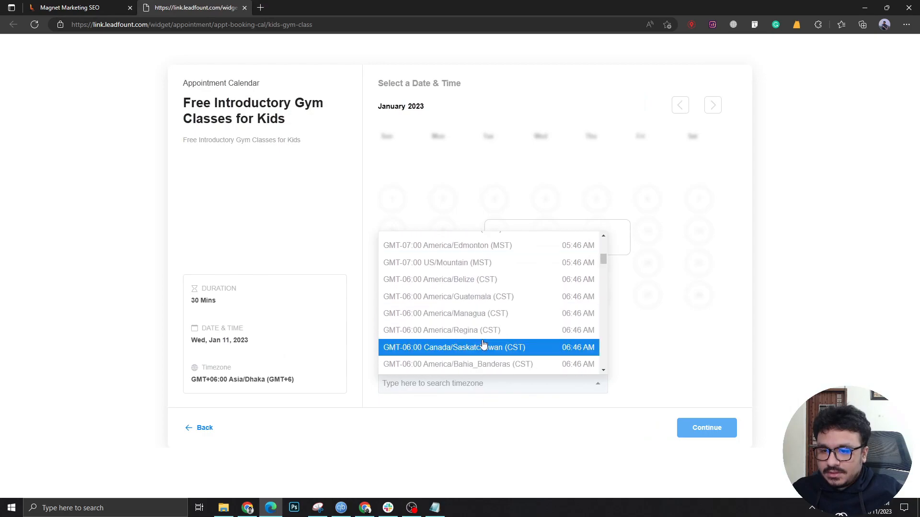
scroll(490, 342, "down", 5)
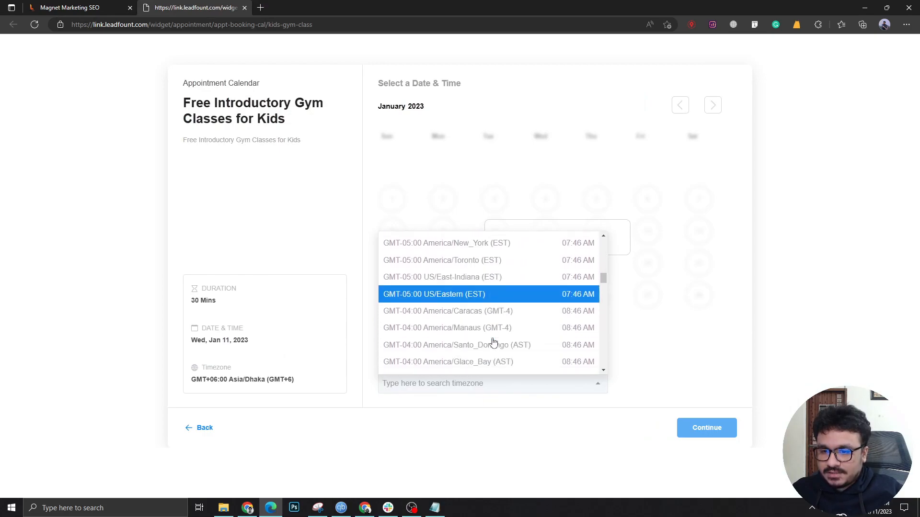
scroll(504, 343, "down", 1)
scroll(504, 344, "up", 4)
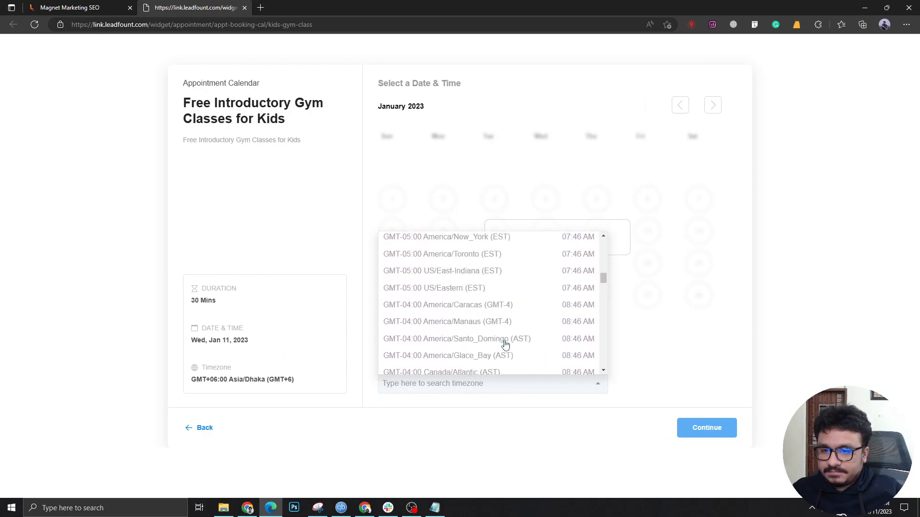
scroll(505, 344, "up", 4)
left_click(506, 281)
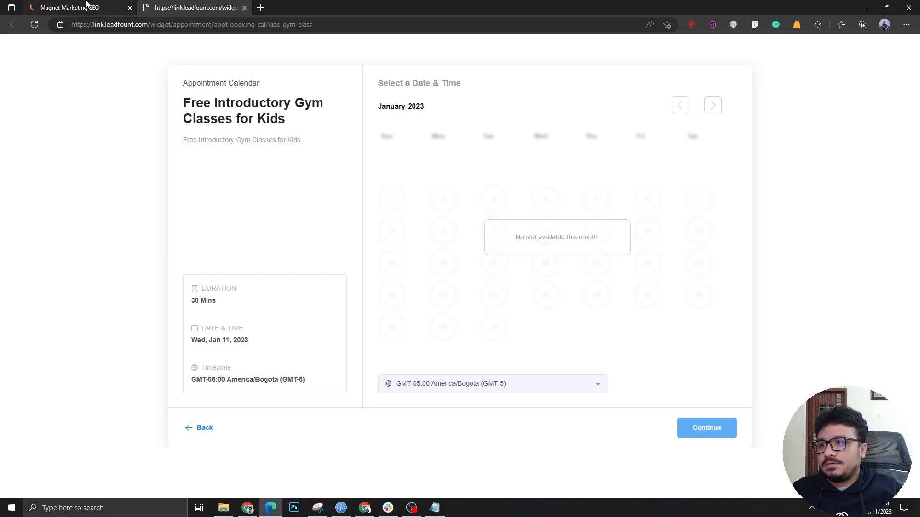
mouse_move(85, 4)
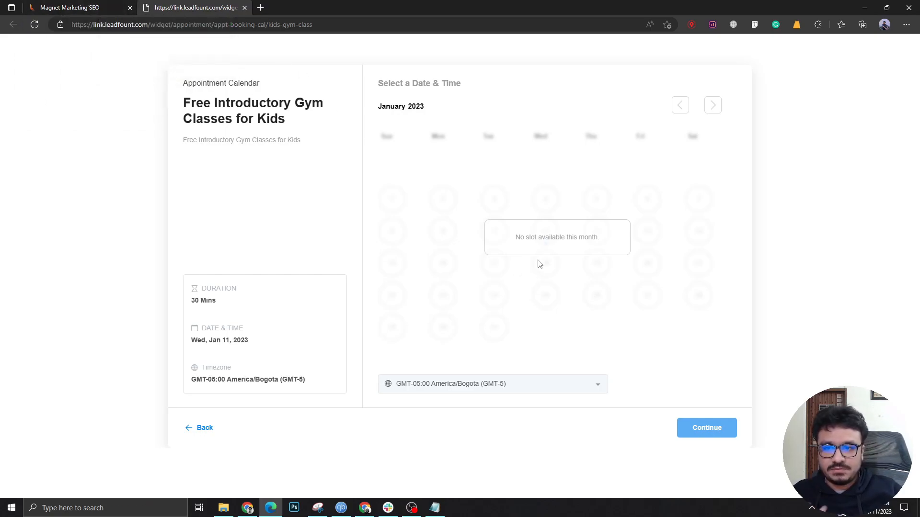
left_click(48, 4)
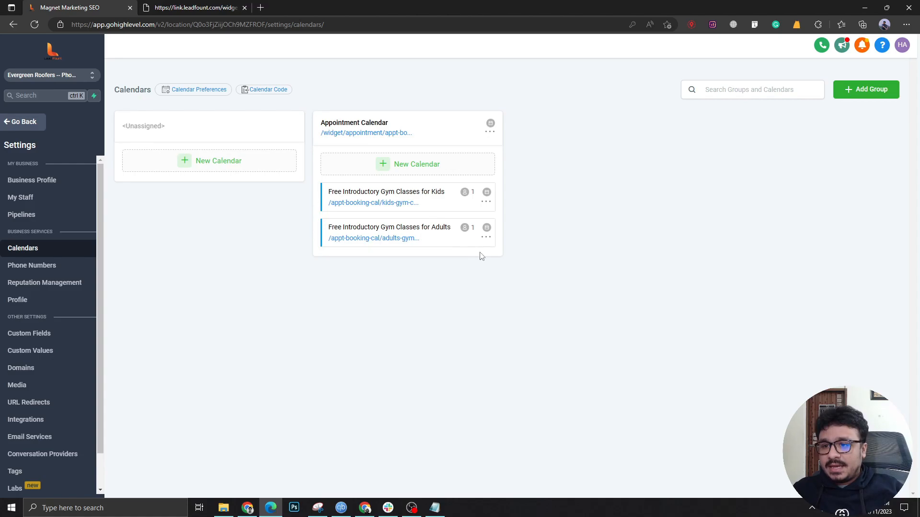
left_click(200, 5)
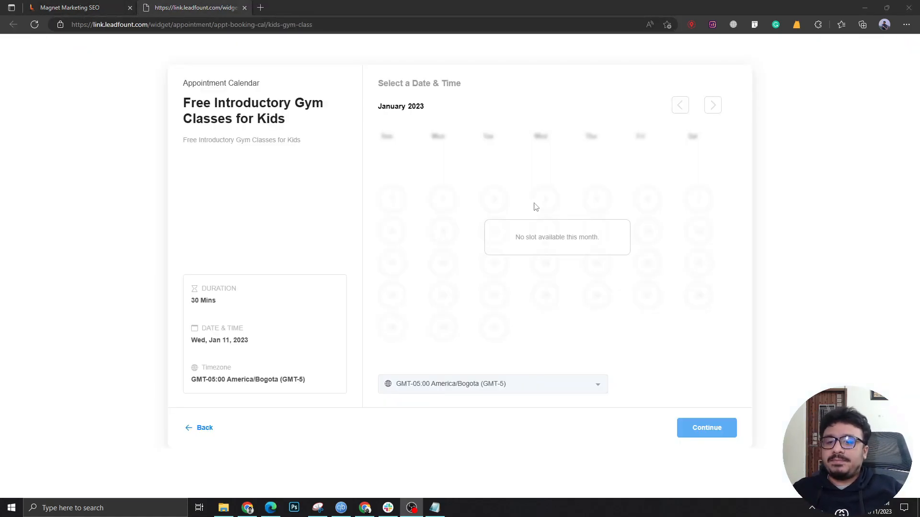
- Open the user availability settings of the second team member in the staff settings
left_click(96, 7)
left_click(29, 198)
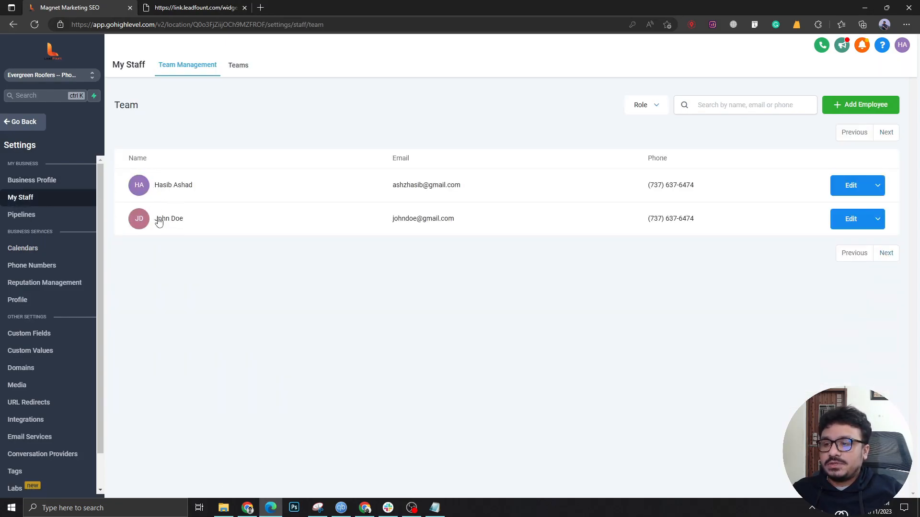
left_click(852, 220)
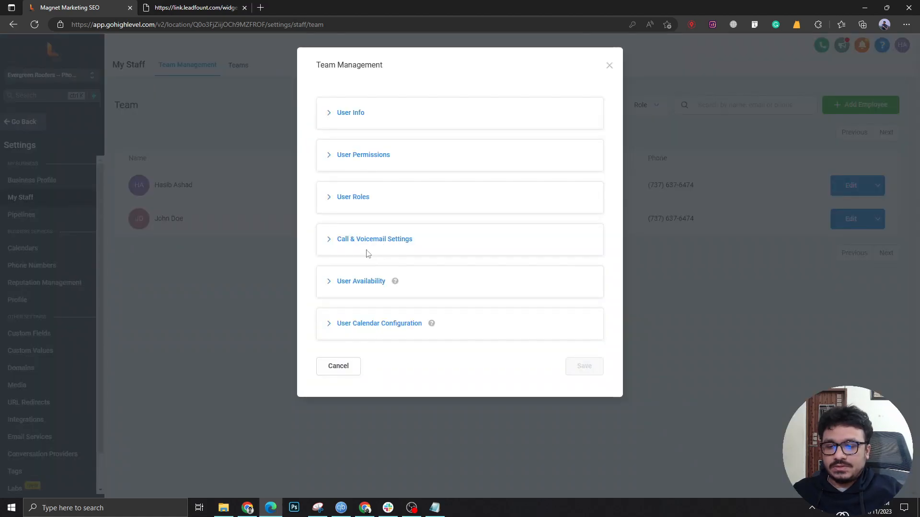
left_click(359, 283)
scroll(374, 239, "down", 5)
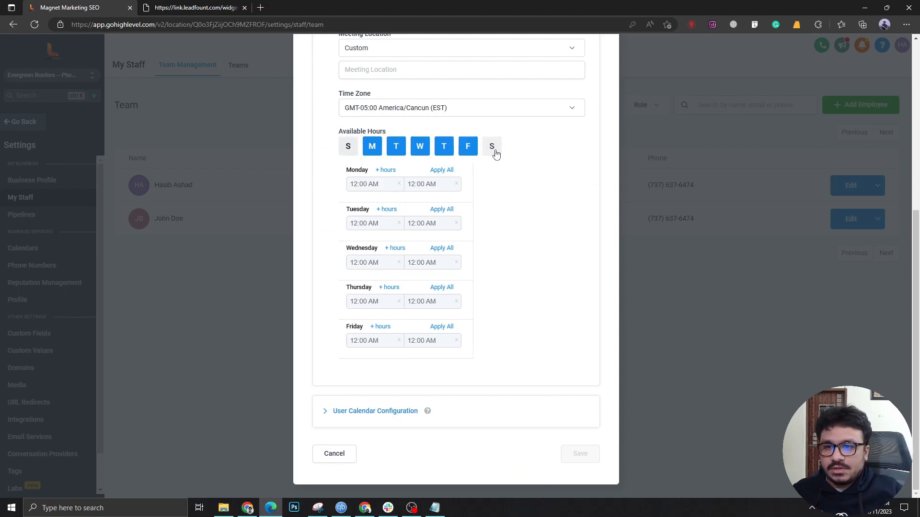
scroll(474, 160, "up", 5)
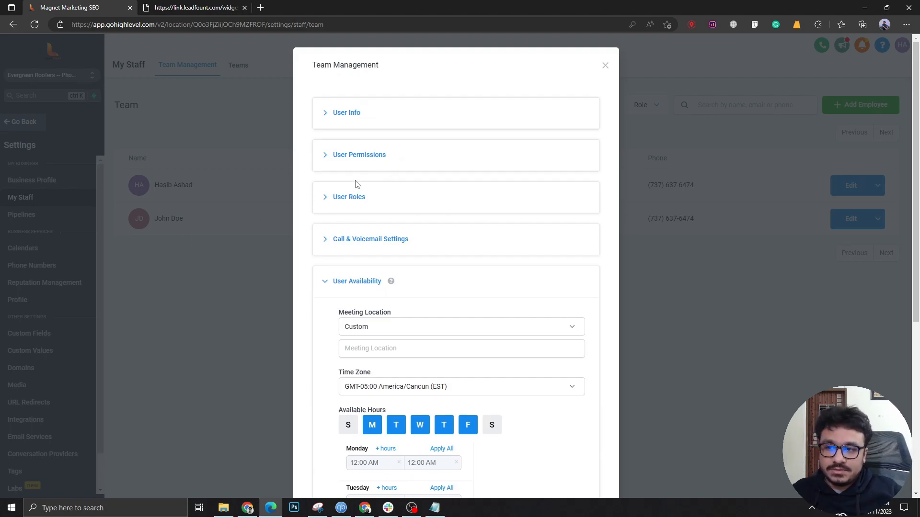
scroll(403, 254, "down", 5)
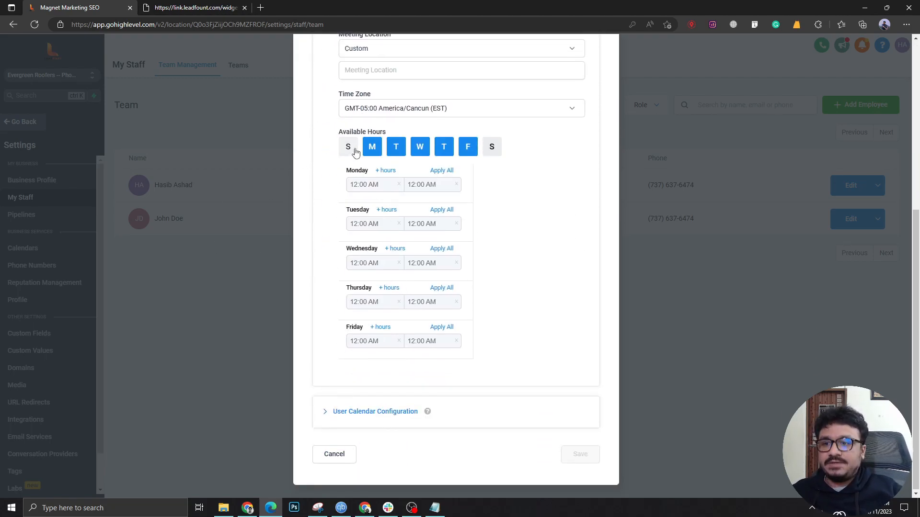
- Add Saturday and Sunday to the team member's available hours and save the changes
left_click(491, 146)
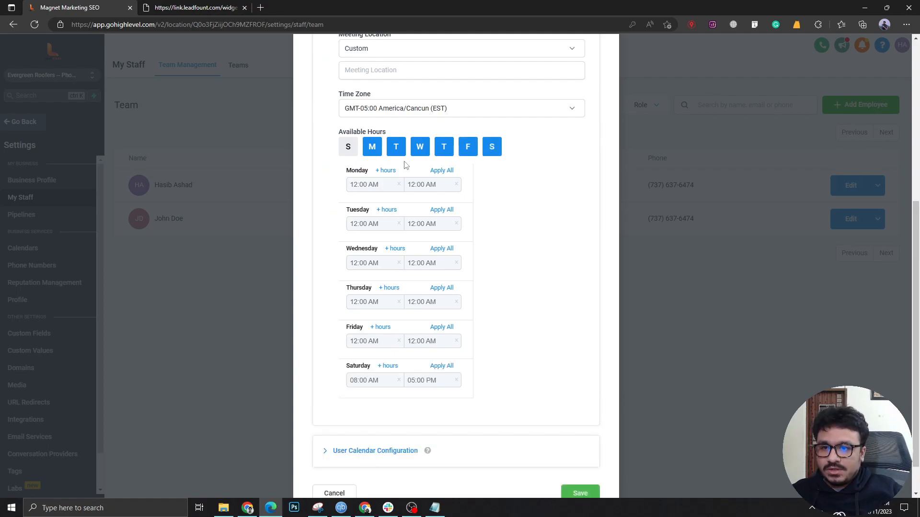
left_click(347, 149)
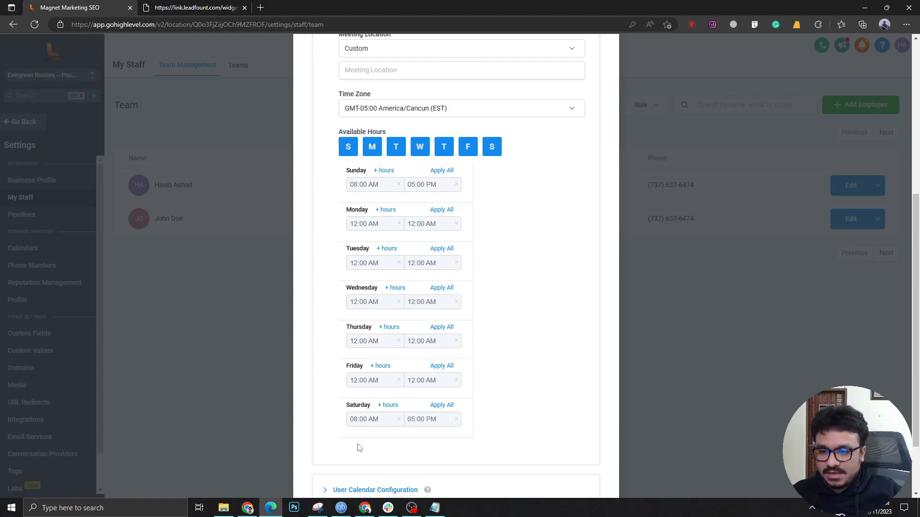
scroll(363, 417, "down", 2)
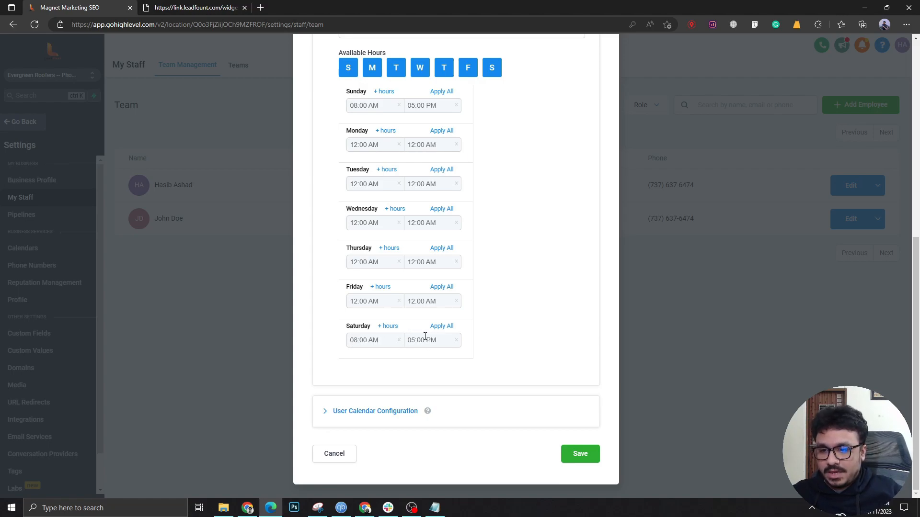
left_click(582, 455)
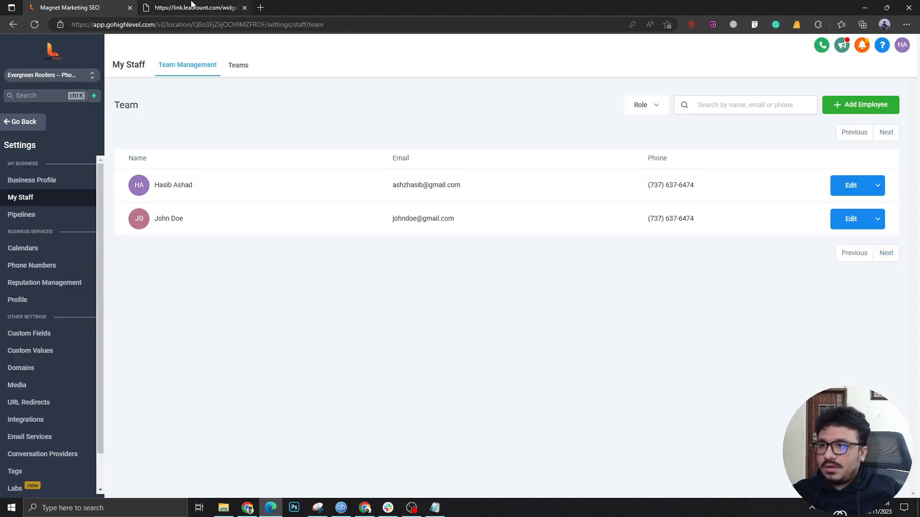
- On the reloaded kids gym class booking page, choose the GMT-05:00 America/Bogota time zone and select the 09:30 AM slot
left_click(193, 6)
left_click(34, 25)
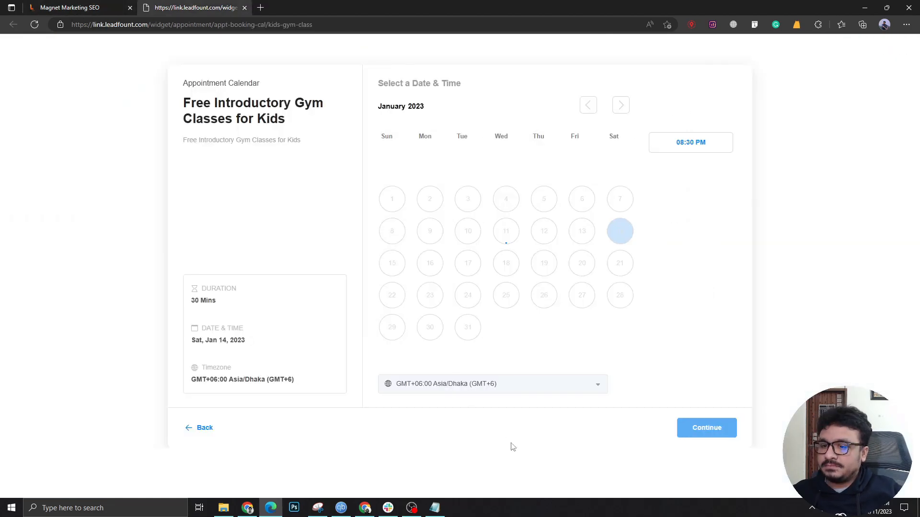
left_click(510, 385)
scroll(490, 327, "down", 5)
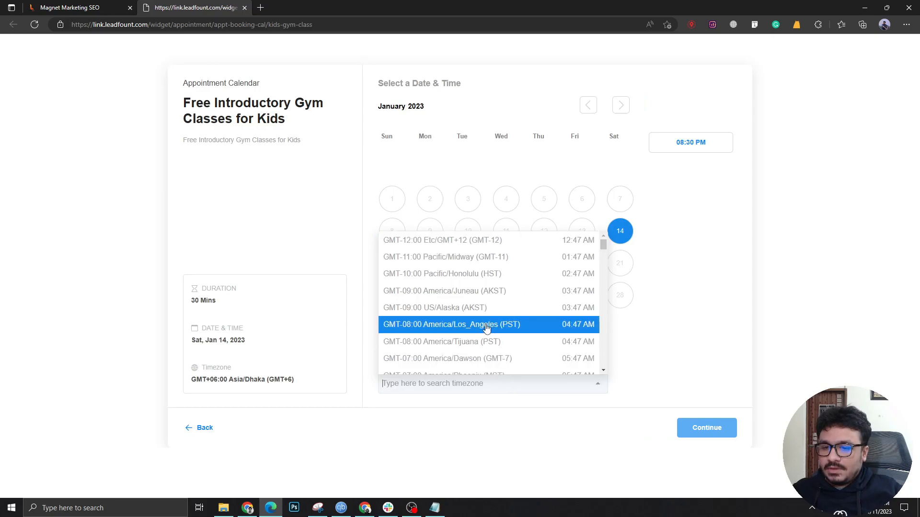
scroll(489, 327, "down", 3)
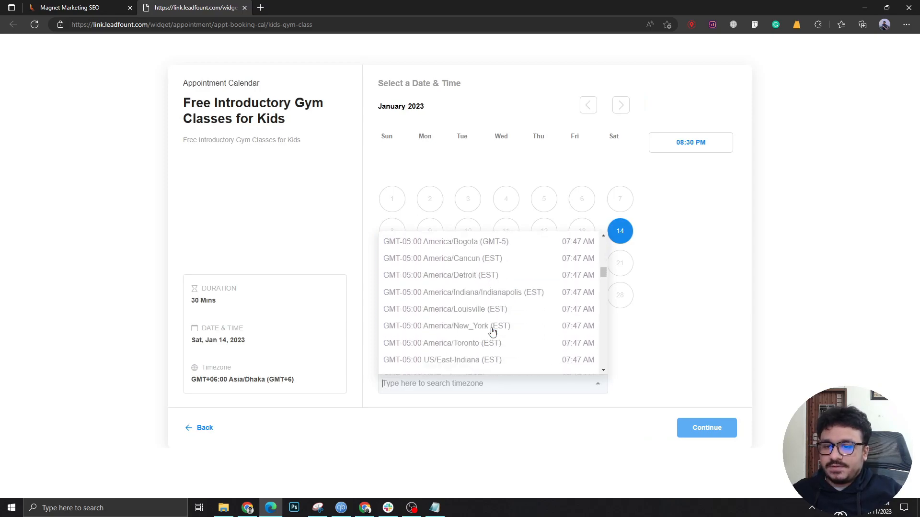
scroll(499, 332, "up", 2)
left_click(500, 332)
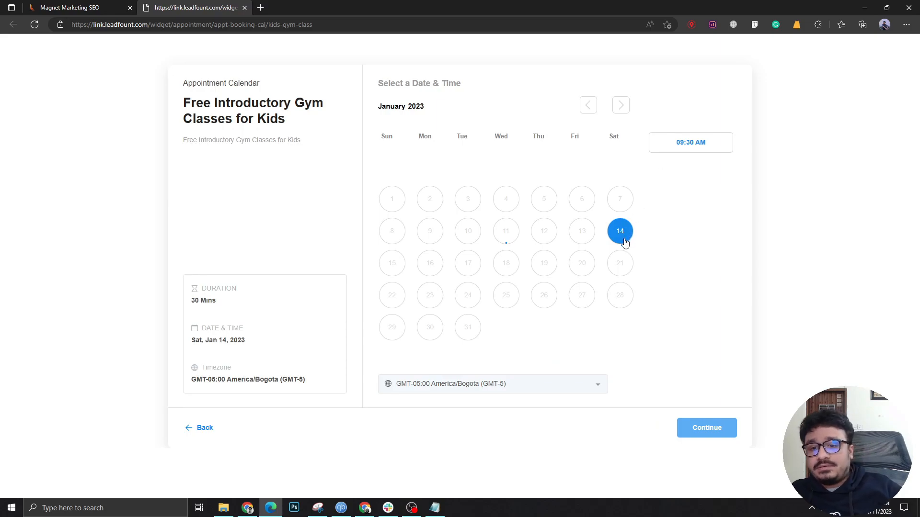
left_click(685, 151)
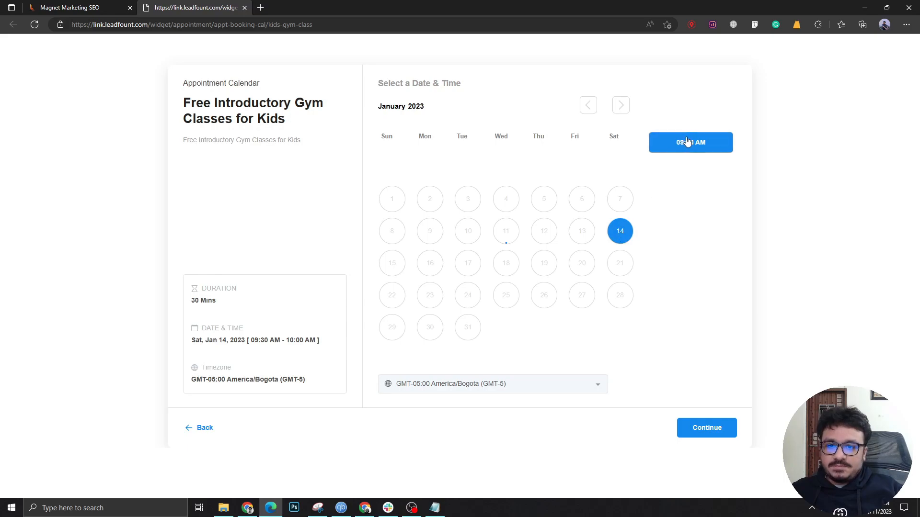
- Open the availability settings of the kids gym class calendar and start editing the buffer duration between appointments
left_click(99, 5)
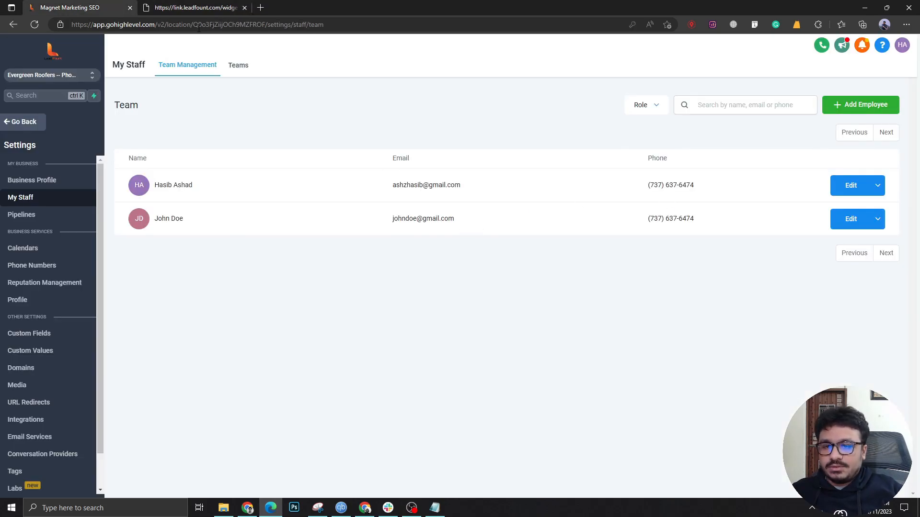
left_click(23, 248)
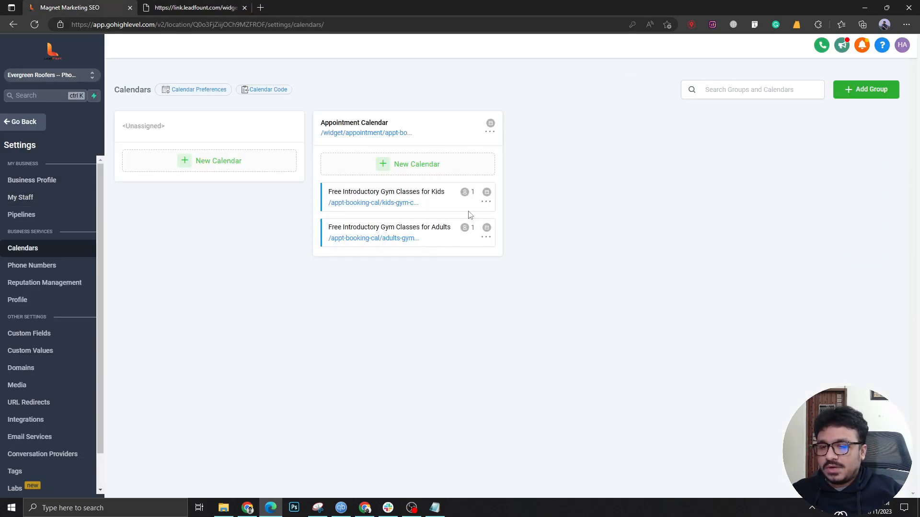
left_click(487, 204)
left_click(496, 220)
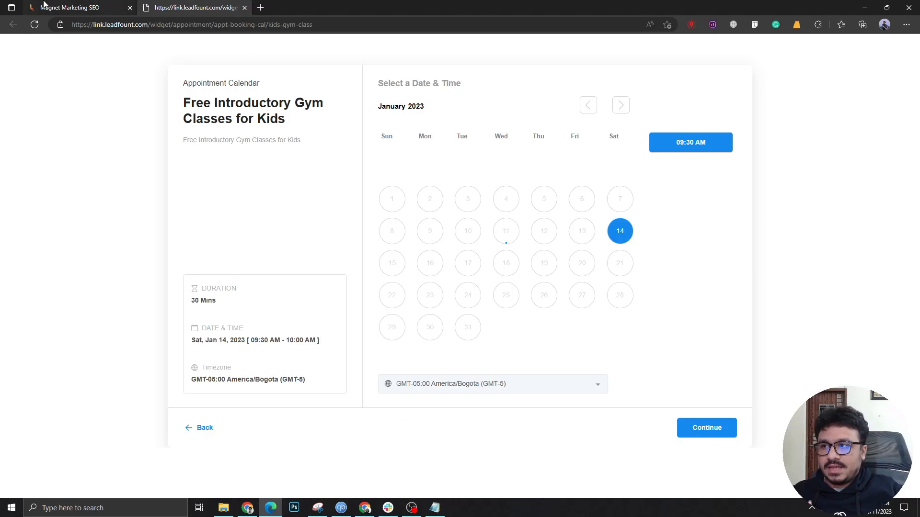
left_click(69, 6)
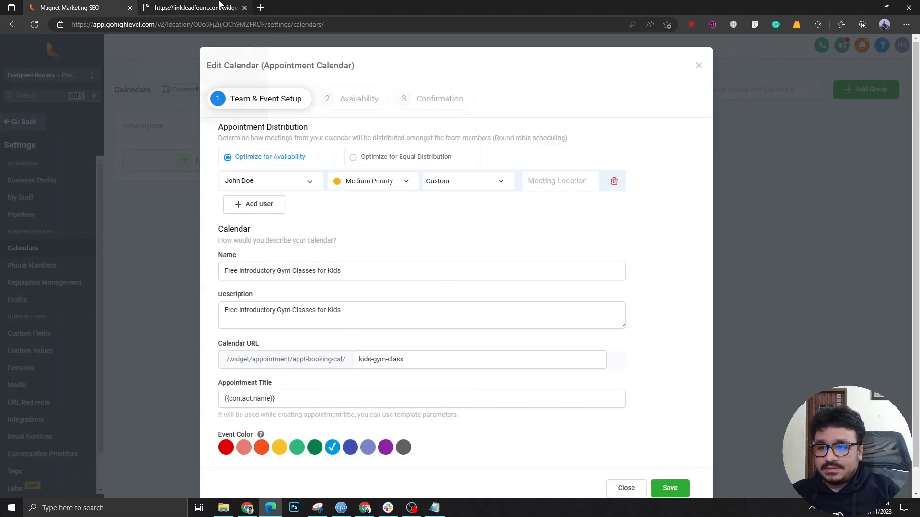
left_click(357, 99)
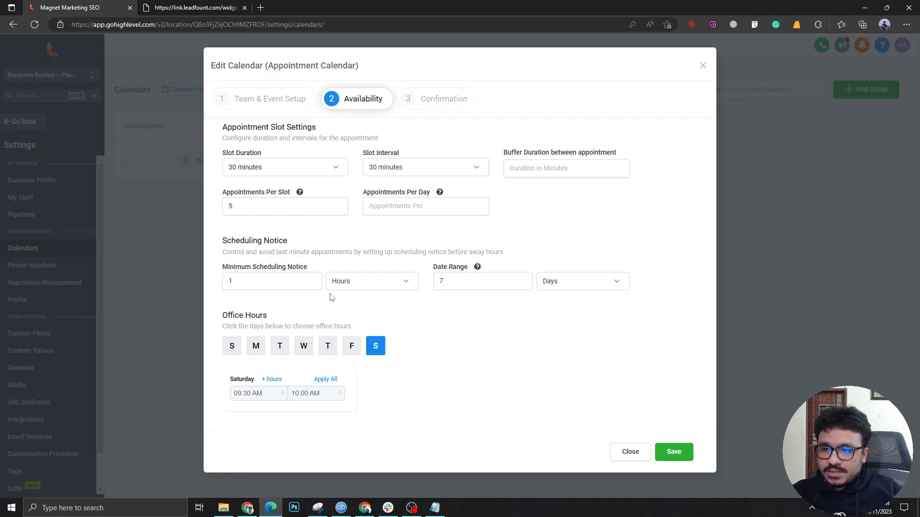
left_click(540, 173)
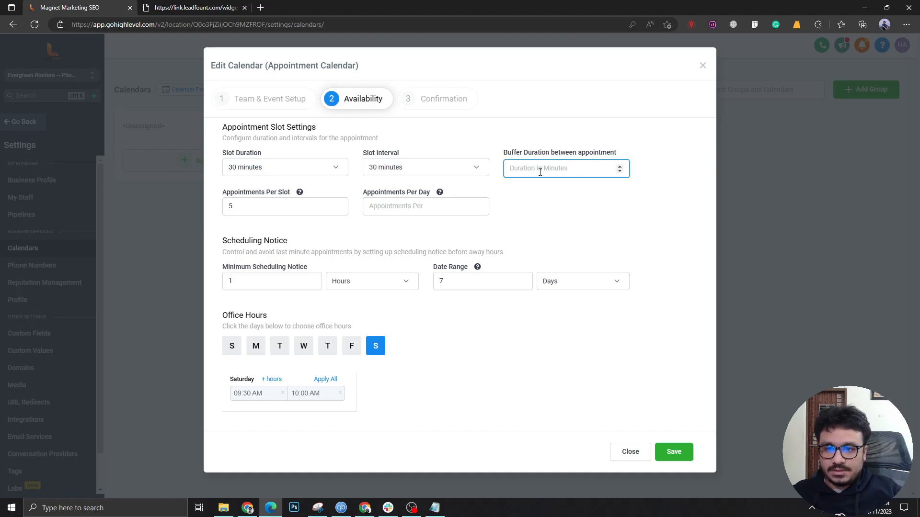